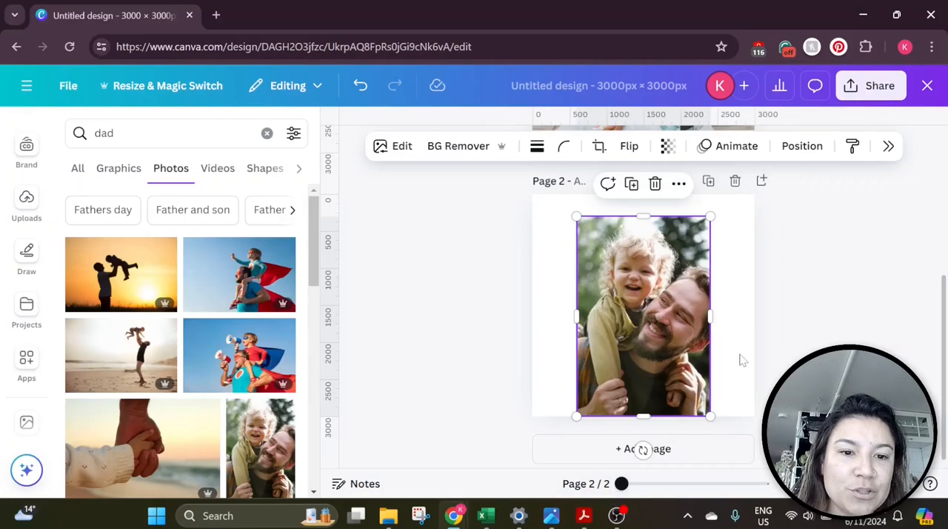
Compare the photos on the two pages and select the photo on page 1
{"action": "left_click", "coordinate": [659, 334]}
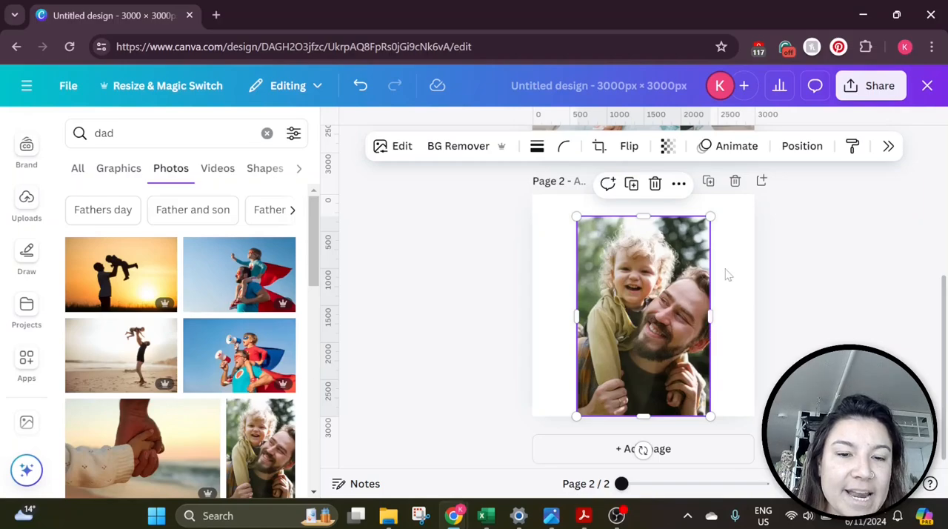
{"action": "scroll", "coordinate": [720, 297], "scroll_direction": "up", "scroll_amount": 4}
{"action": "left_click", "coordinate": [718, 294]}
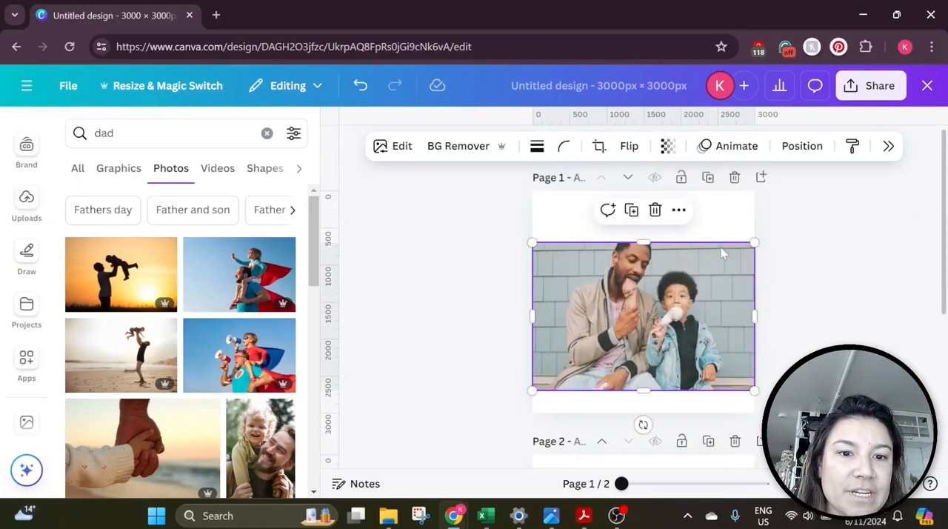
{"action": "left_click", "coordinate": [724, 215]}
{"action": "left_click", "coordinate": [715, 268]}
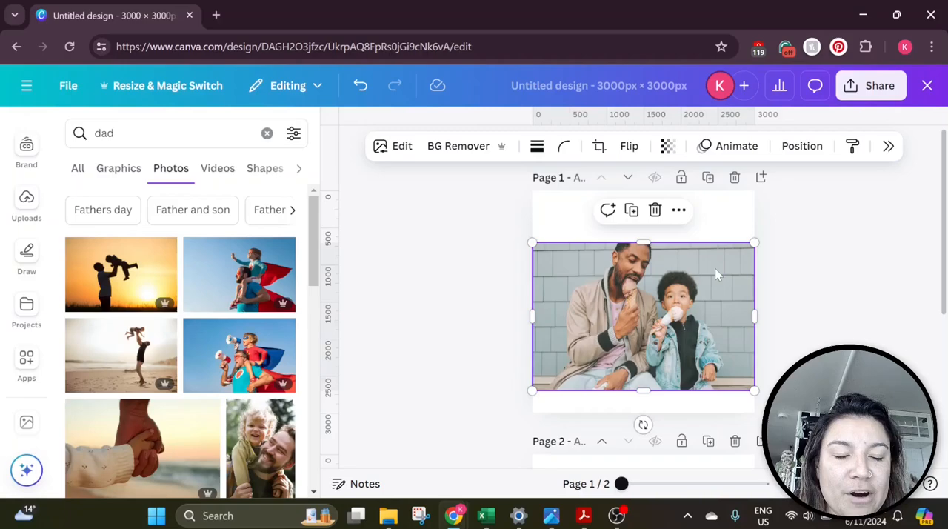
{"action": "scroll", "coordinate": [718, 216], "scroll_direction": "down", "scroll_amount": 4}
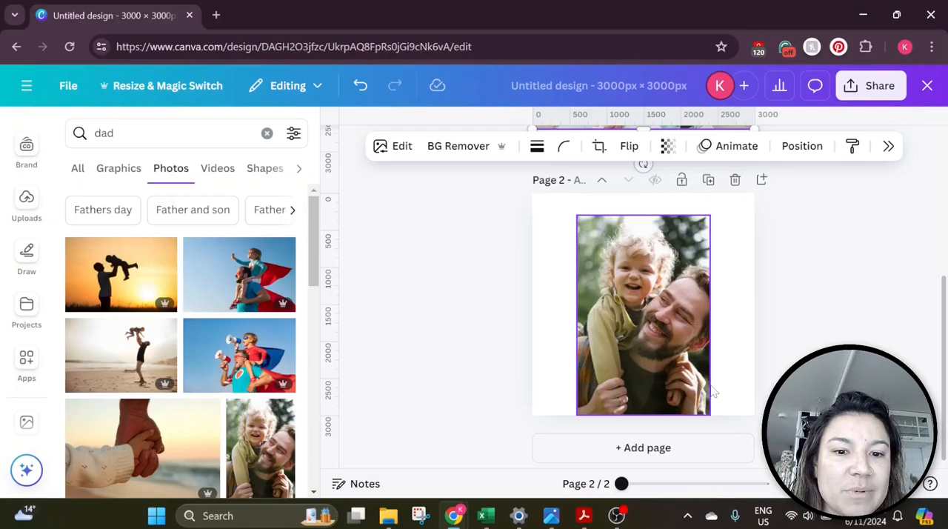
{"action": "scroll", "coordinate": [696, 331], "scroll_direction": "up", "scroll_amount": 4}
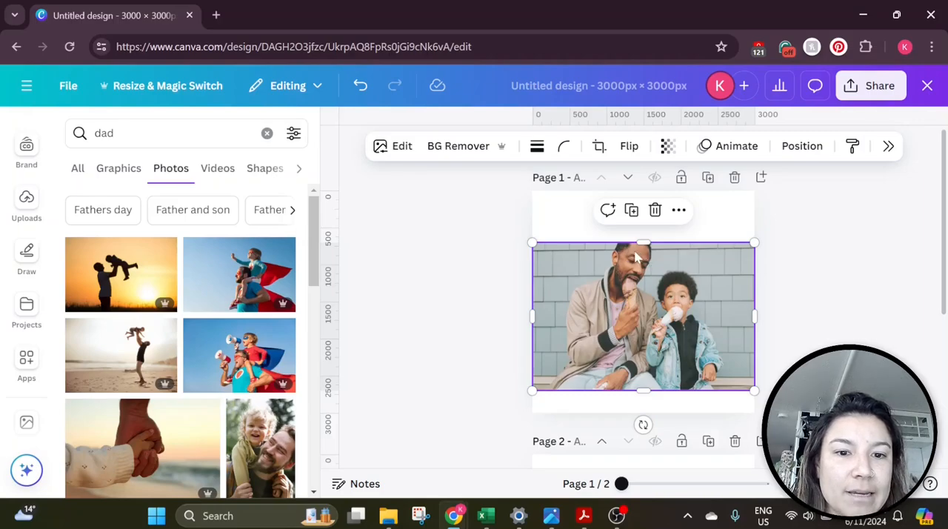
Open Magic Expand for the page 1 photo, extend its frame upward in Freeform, and generate the expansion
{"action": "left_click", "coordinate": [416, 150]}
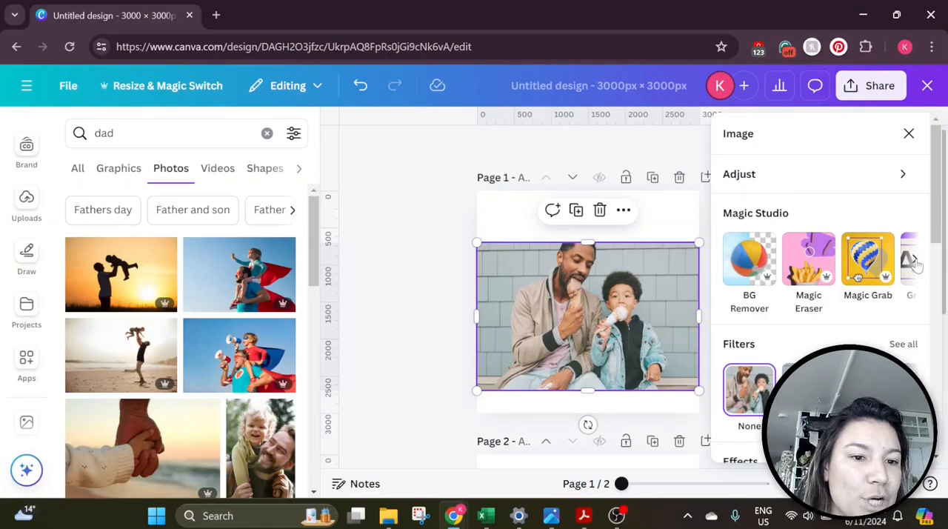
{"action": "left_click", "coordinate": [916, 261]}
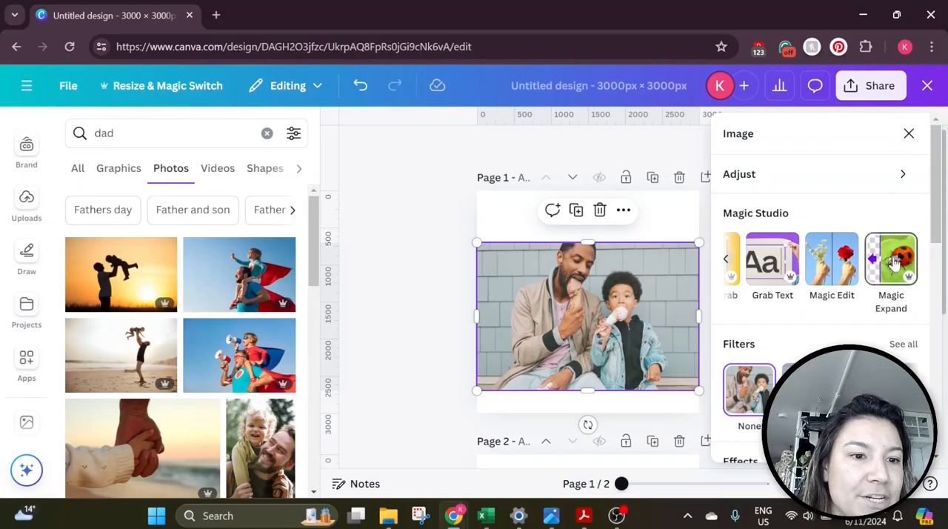
{"action": "left_click", "coordinate": [893, 264]}
{"action": "left_click_drag", "start_coordinate": [697, 240], "coordinate": [698, 224]}
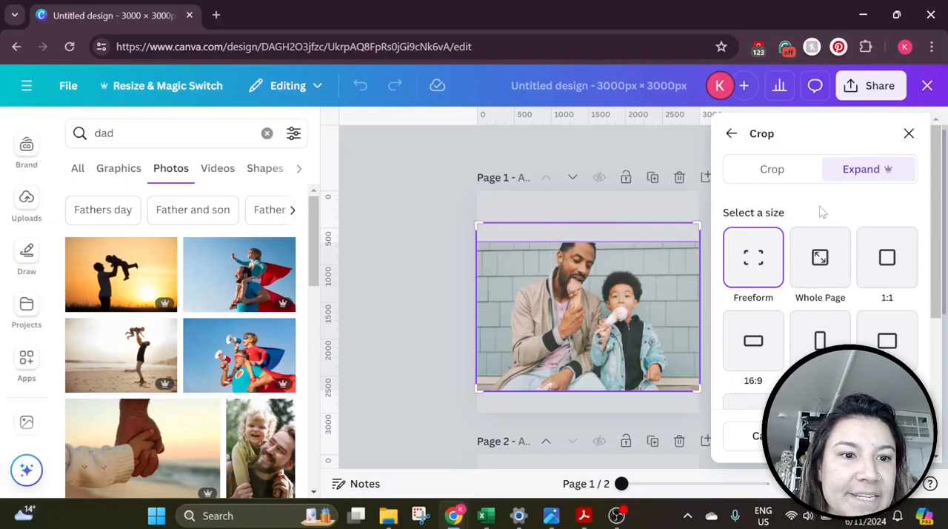
{"action": "scroll", "coordinate": [817, 212], "scroll_direction": "down", "scroll_amount": 3}
{"action": "scroll", "coordinate": [825, 272], "scroll_direction": "up", "scroll_amount": 3}
{"action": "scroll", "coordinate": [826, 272], "scroll_direction": "down", "scroll_amount": 3}
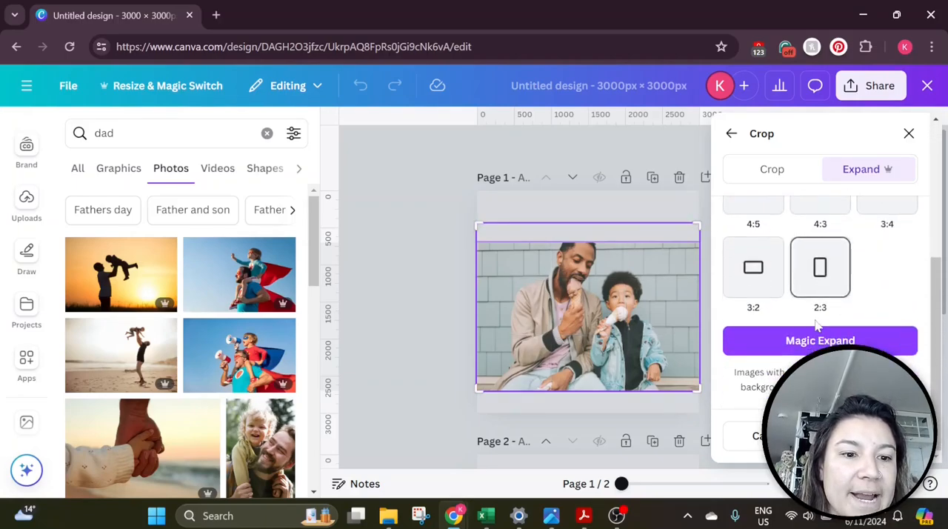
{"action": "left_click", "coordinate": [814, 338]}
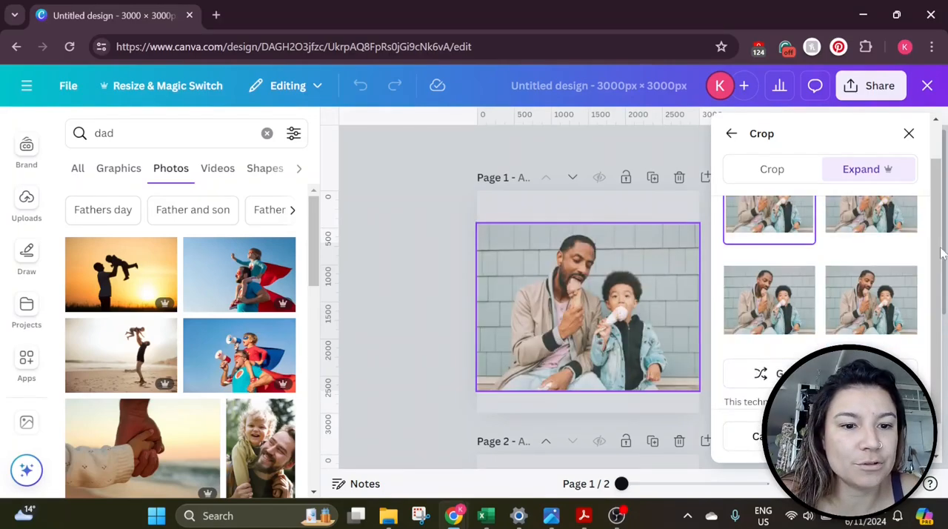
Preview the generated expansion options and apply the lower-left one
{"action": "scroll", "coordinate": [767, 317], "scroll_direction": "up", "scroll_amount": 1}
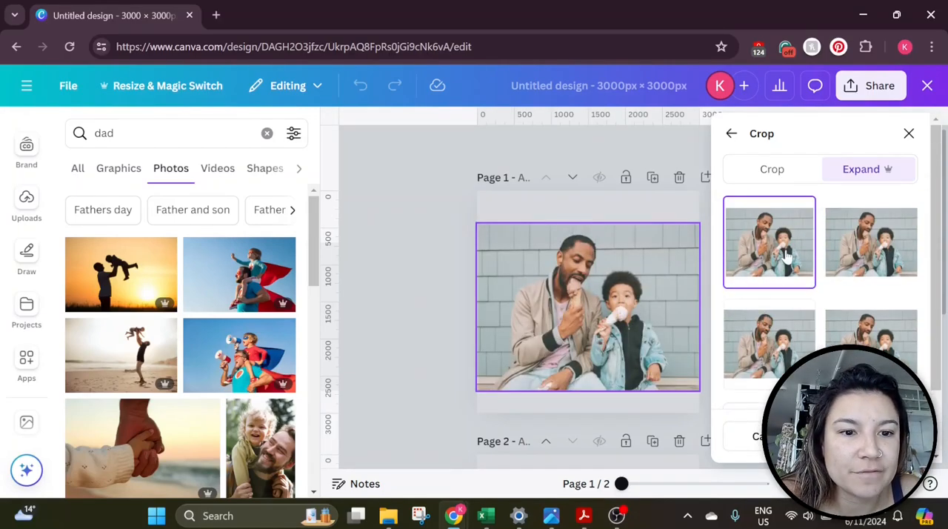
{"action": "left_click", "coordinate": [863, 252]}
{"action": "left_click", "coordinate": [770, 341]}
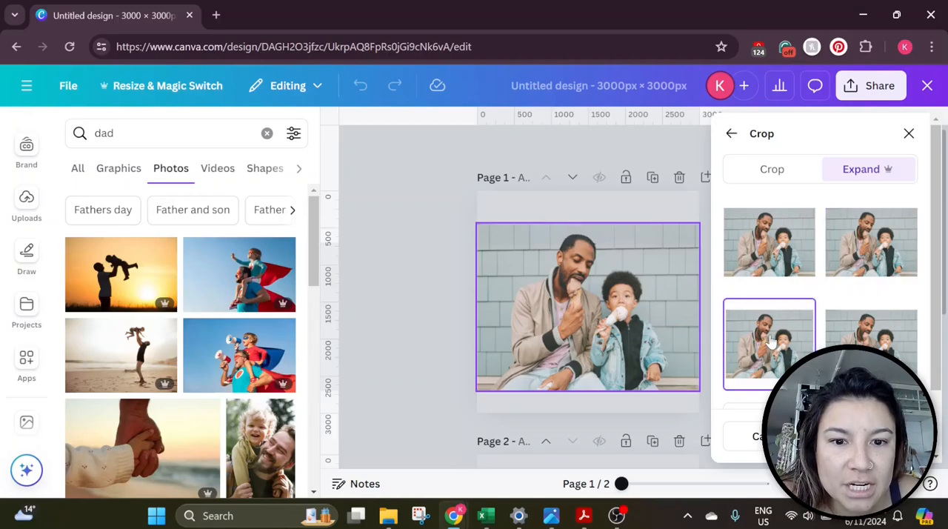
{"action": "left_click", "coordinate": [866, 330]}
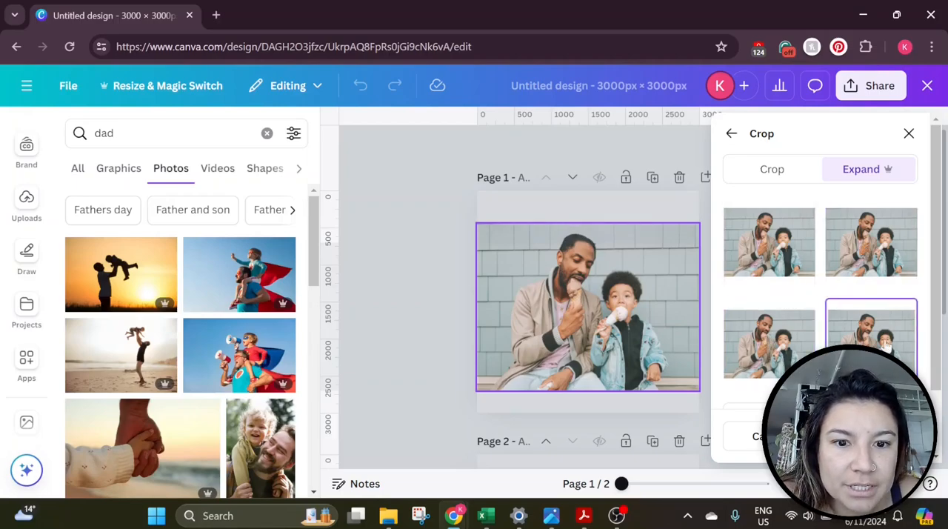
{"action": "left_click", "coordinate": [742, 261]}
{"action": "left_click", "coordinate": [745, 328]}
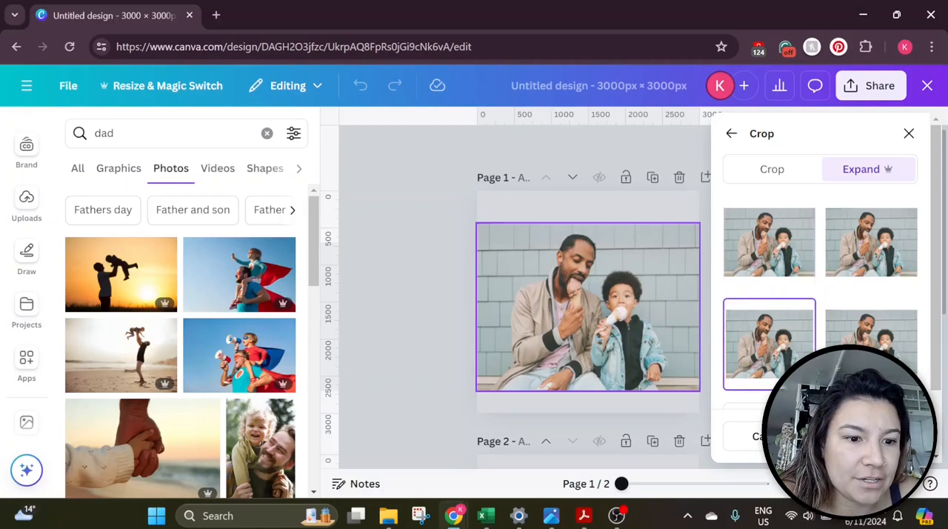
{"action": "left_click", "coordinate": [869, 436]}
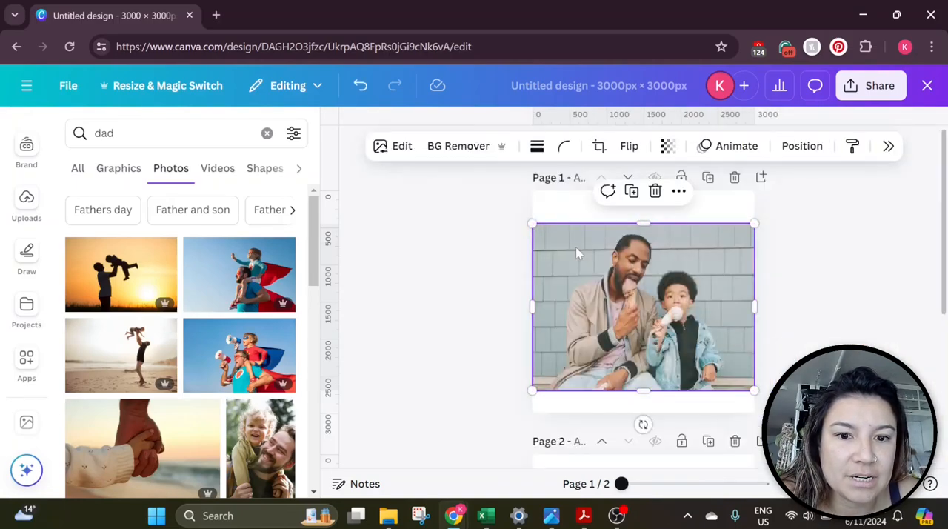
Remove the background from the expanded photo with BG Remover
{"action": "left_click", "coordinate": [652, 254]}
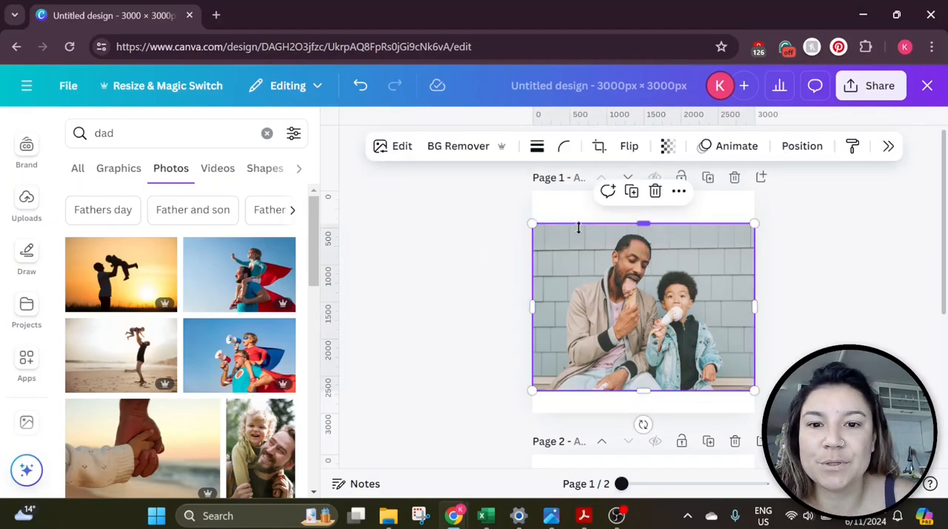
{"action": "left_click", "coordinate": [449, 146]}
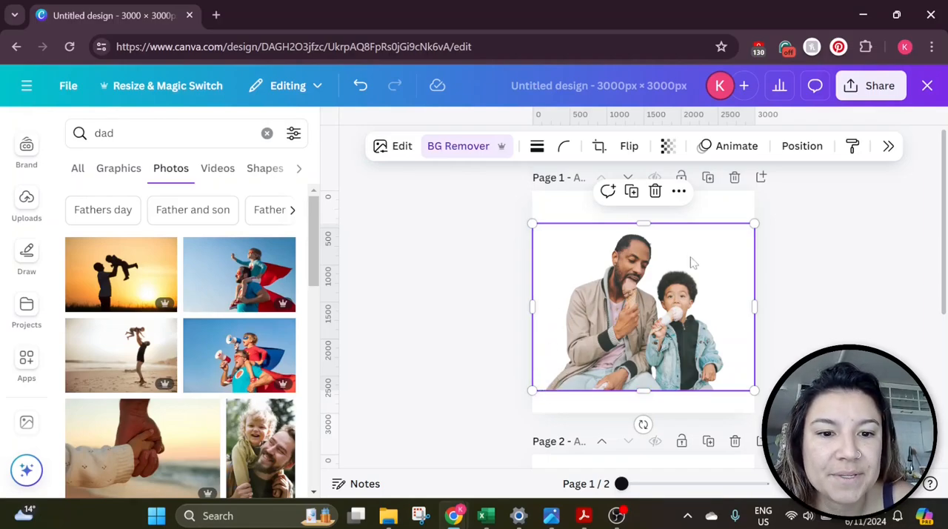
{"action": "left_click", "coordinate": [839, 340]}
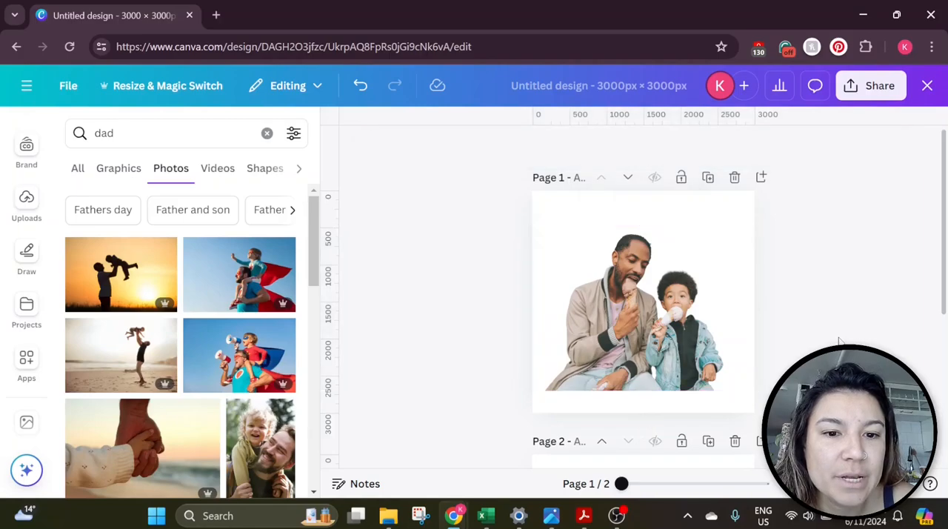
{"action": "left_click", "coordinate": [737, 309]}
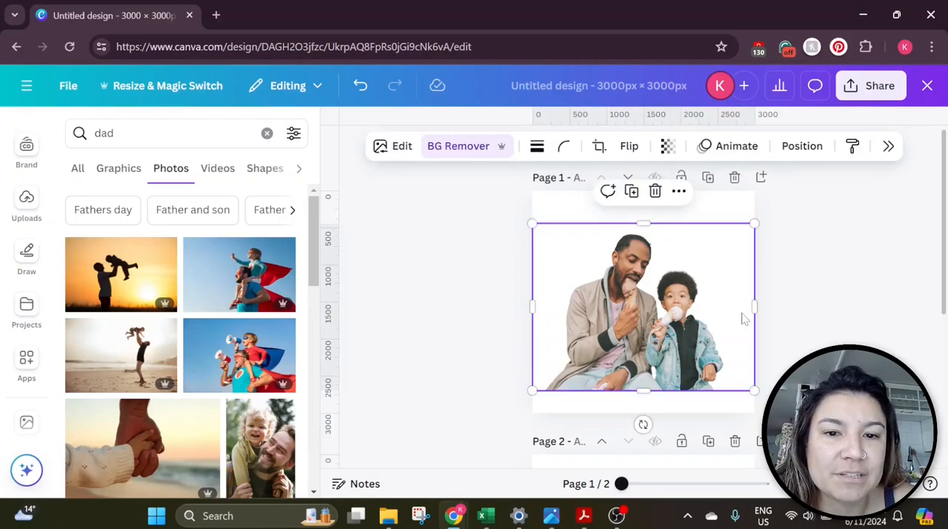
Apply the Glow shadow effect to the photo
{"action": "left_click", "coordinate": [392, 146]}
{"action": "scroll", "coordinate": [798, 279], "scroll_direction": "down", "scroll_amount": 4}
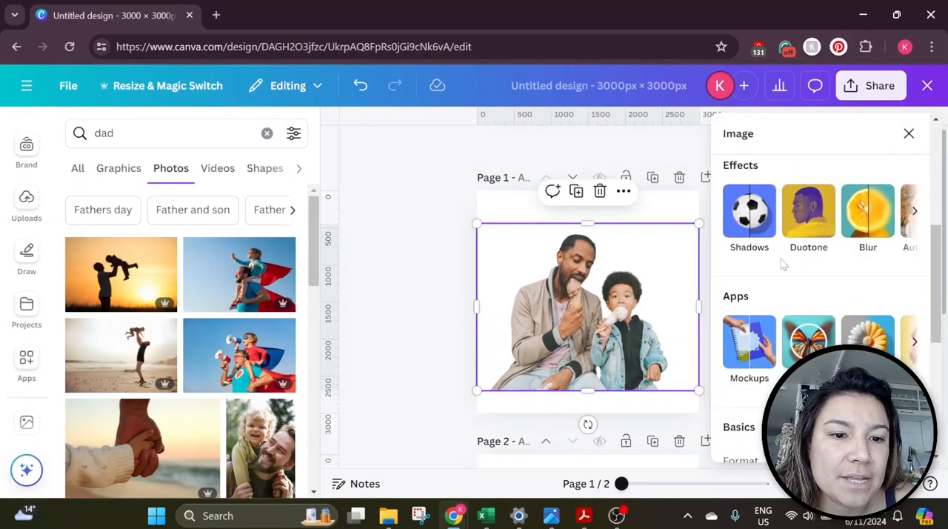
{"action": "left_click", "coordinate": [770, 241]}
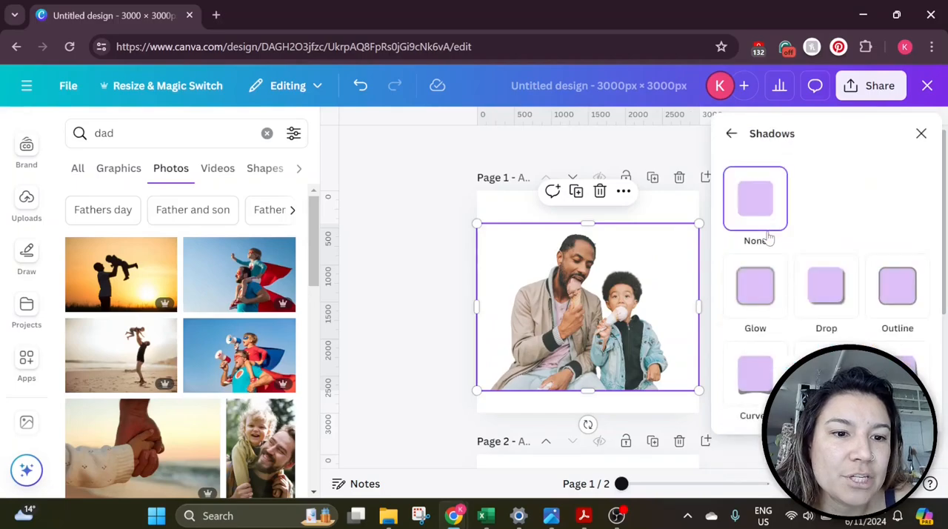
{"action": "left_click", "coordinate": [770, 303]}
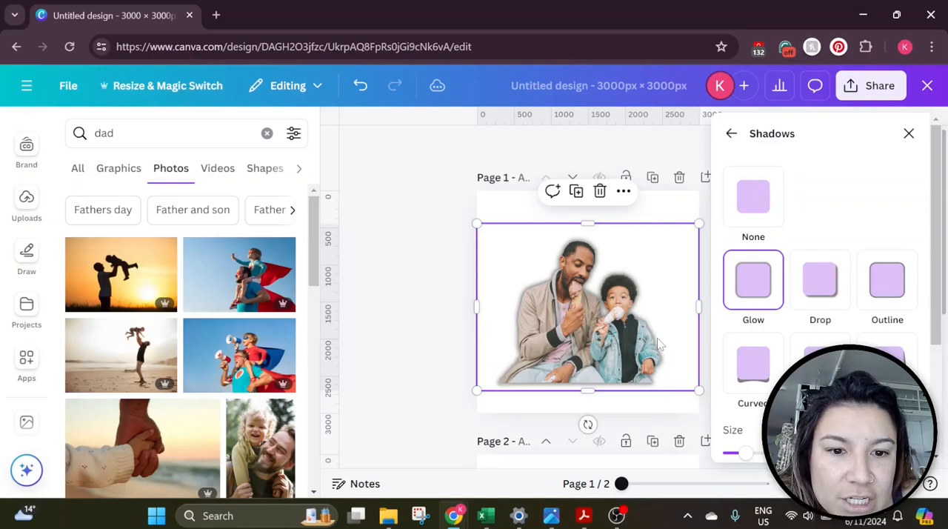
Set the Glow shadow size to 57 and increase its blur amount
{"action": "scroll", "coordinate": [659, 344], "scroll_direction": "down", "scroll_amount": 1}
{"action": "scroll", "coordinate": [659, 344], "scroll_direction": "up", "scroll_amount": 1}
{"action": "scroll", "coordinate": [814, 337], "scroll_direction": "down", "scroll_amount": 3}
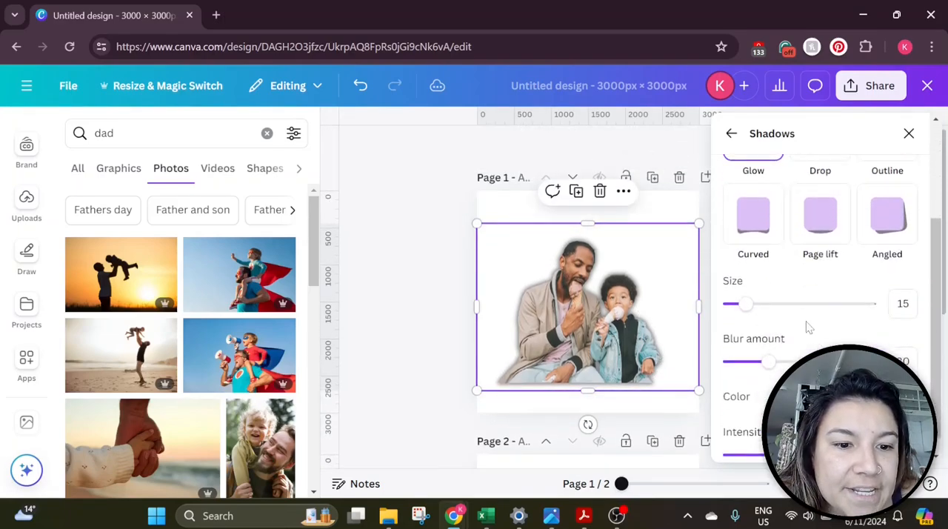
{"action": "left_click_drag", "start_coordinate": [745, 304], "coordinate": [810, 305]}
{"action": "left_click_drag", "start_coordinate": [768, 361], "coordinate": [839, 361]}
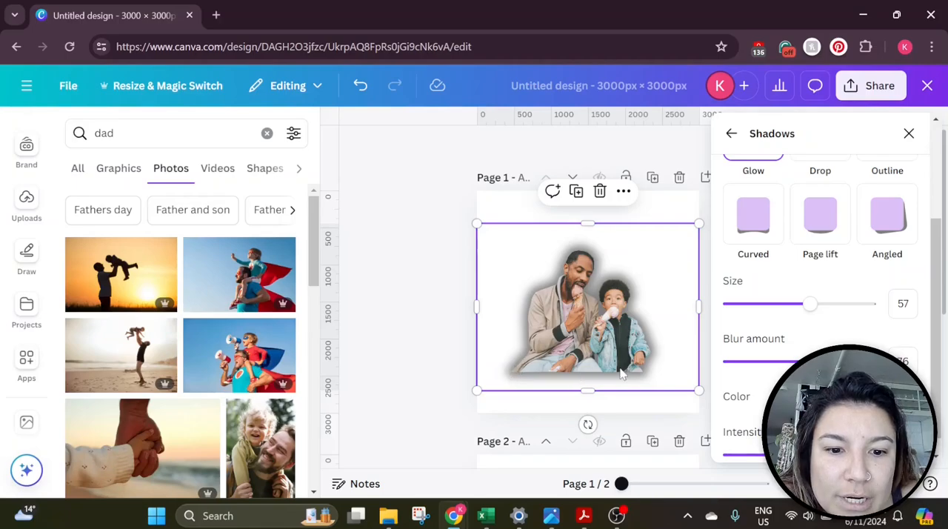
{"action": "scroll", "coordinate": [839, 337], "scroll_direction": "down", "scroll_amount": 1}
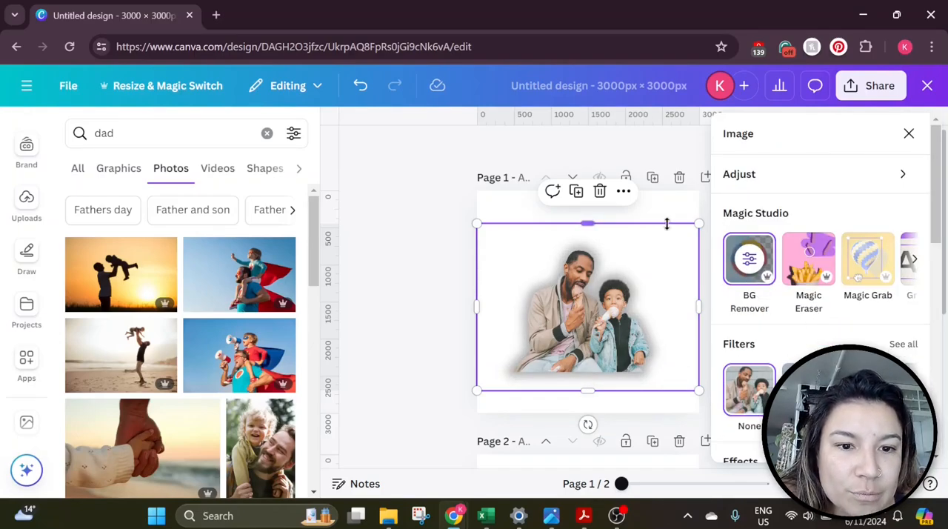
Open the Blur effect and brush blur over the father's hair at intensities 8 and then 38
{"action": "scroll", "coordinate": [877, 340], "scroll_direction": "down", "scroll_amount": 3}
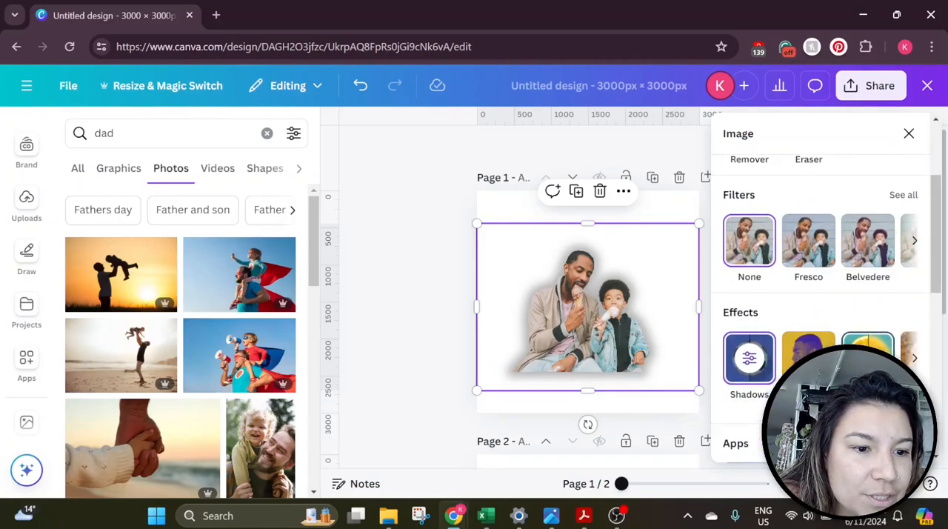
{"action": "left_click", "coordinate": [862, 357]}
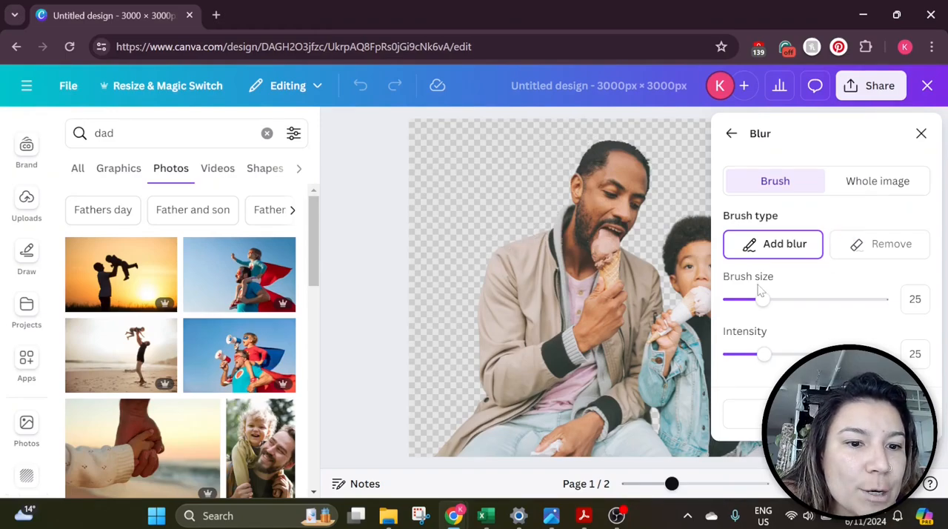
{"action": "mouse_move", "coordinate": [762, 364]}
{"action": "left_mouse_down"}
{"action": "mouse_move", "coordinate": [731, 363]}
{"action": "mouse_move", "coordinate": [738, 367]}
{"action": "left_mouse_up"}
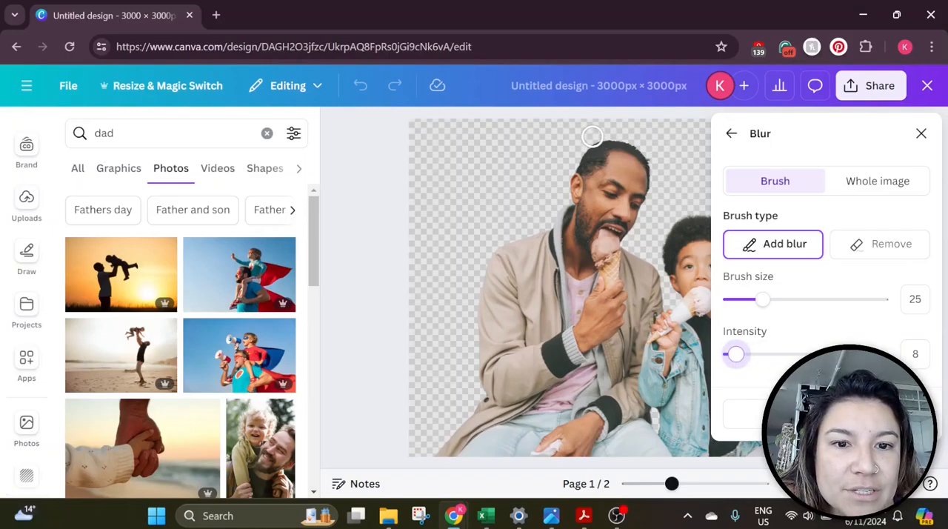
{"action": "mouse_move", "coordinate": [592, 145]}
{"action": "left_mouse_down"}
{"action": "mouse_move", "coordinate": [580, 153]}
{"action": "mouse_move", "coordinate": [569, 191]}
{"action": "left_mouse_up"}
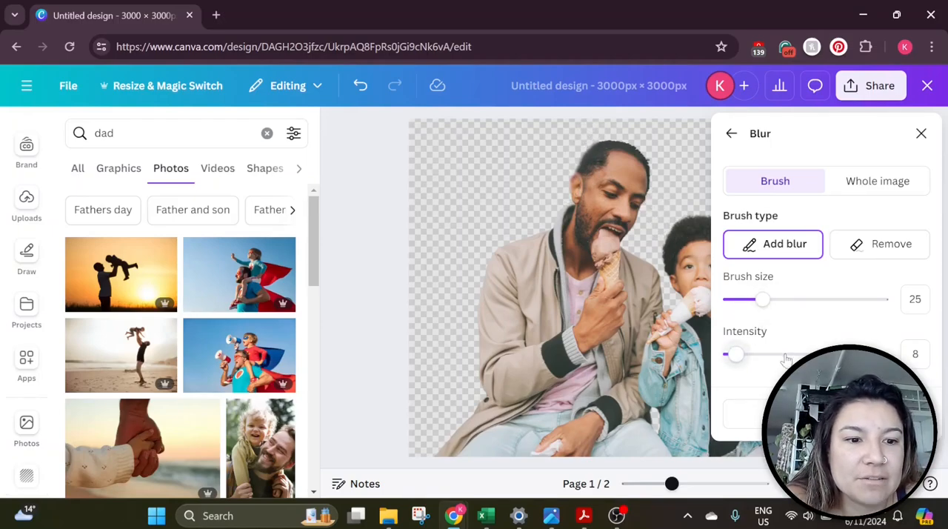
{"action": "left_click_drag", "start_coordinate": [733, 354], "coordinate": [785, 354]}
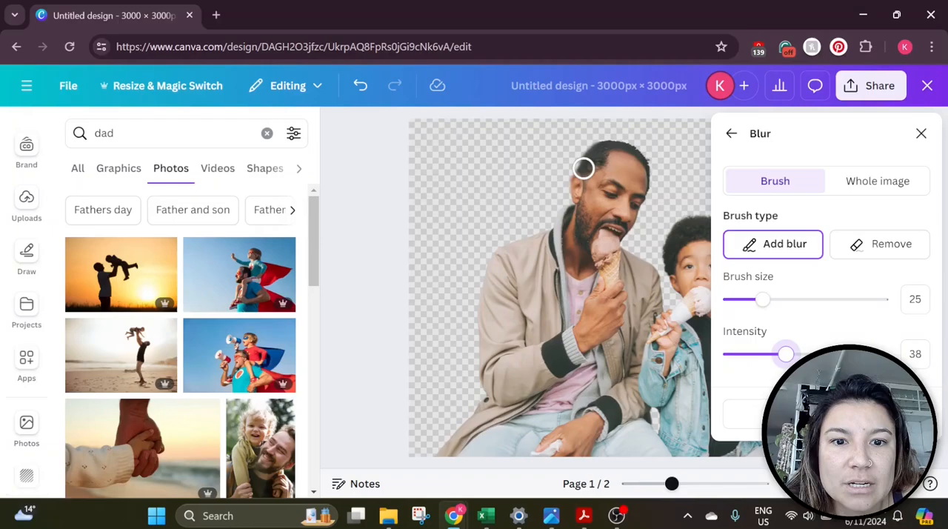
{"action": "left_click_drag", "start_coordinate": [637, 148], "coordinate": [653, 191]}
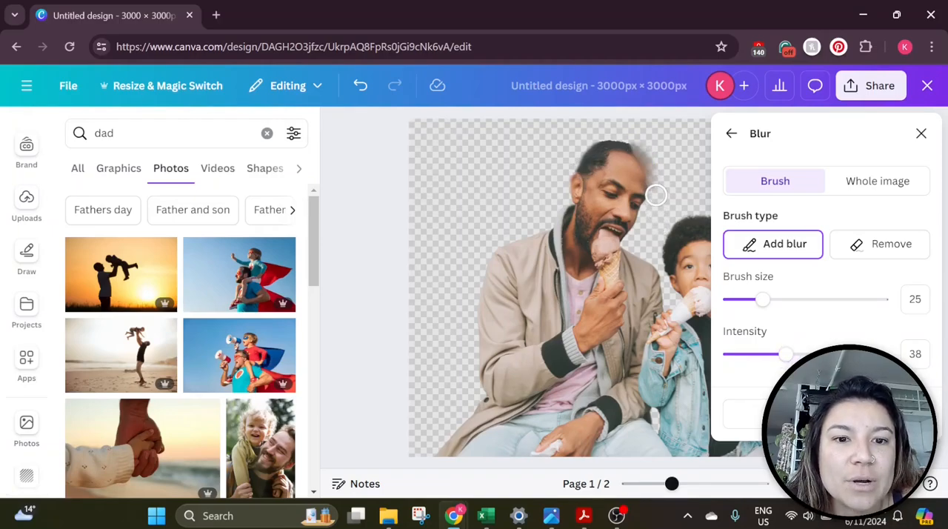
Undo the blur brush strokes and close the Blur panel
{"action": "left_click", "coordinate": [360, 85]}
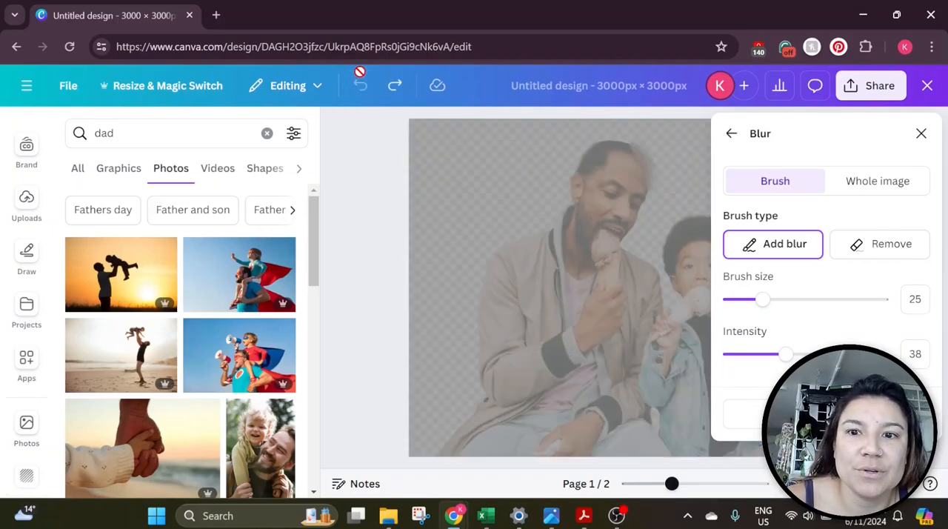
{"action": "mouse_move", "coordinate": [552, 230]}
{"action": "left_mouse_down"}
{"action": "mouse_move", "coordinate": [492, 255]}
{"action": "mouse_move", "coordinate": [477, 311]}
{"action": "left_mouse_up"}
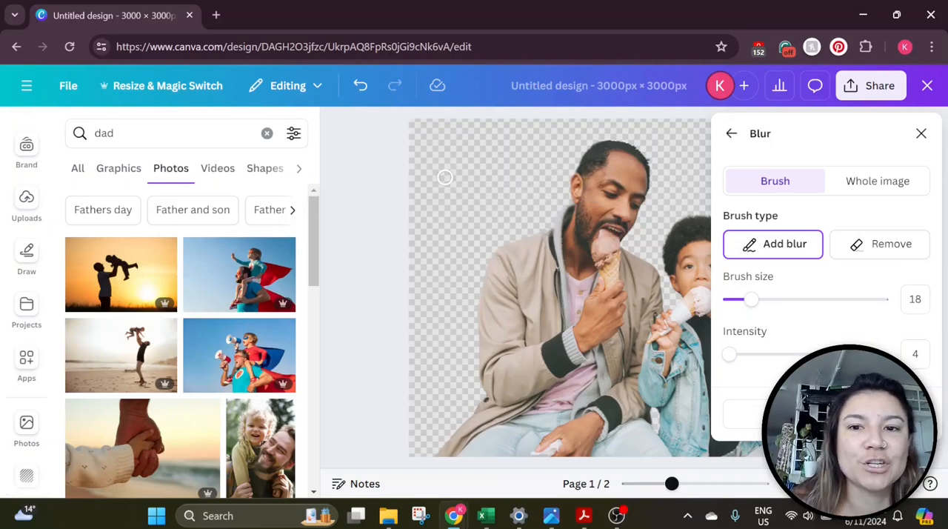
{"action": "left_click", "coordinate": [921, 134]}
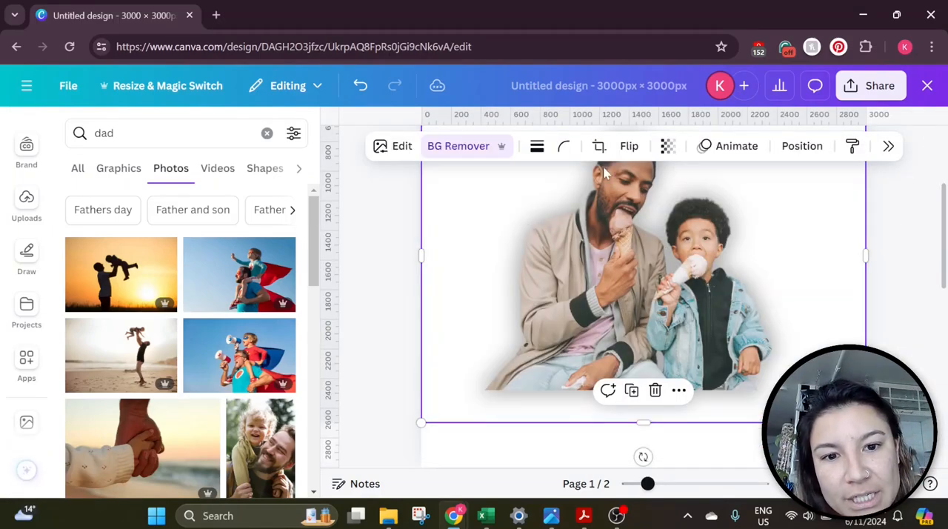
{"action": "scroll", "coordinate": [603, 200], "scroll_direction": "up", "scroll_amount": 2}
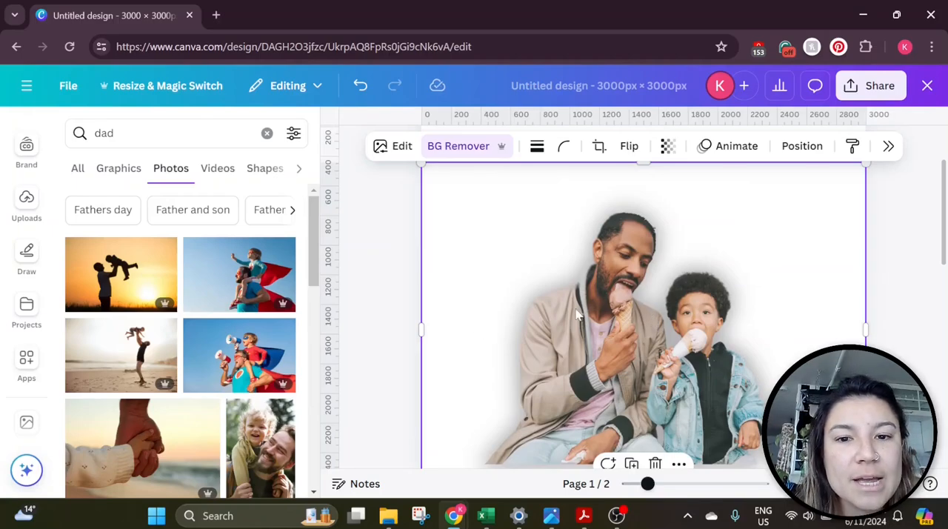
Remove the shadow effect from the photo by setting Shadows to None, then close the image panel
{"action": "scroll", "coordinate": [564, 299], "scroll_direction": "down", "scroll_amount": 2}
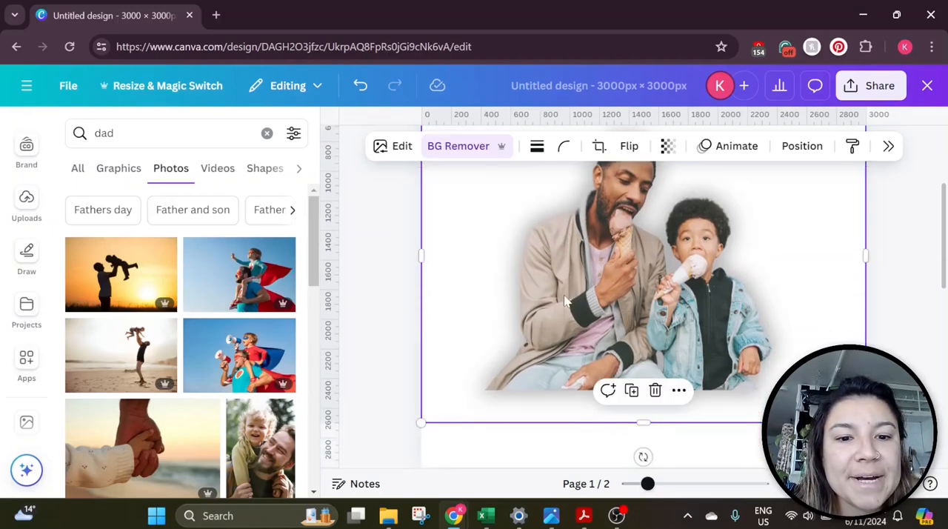
{"action": "left_click", "coordinate": [404, 156]}
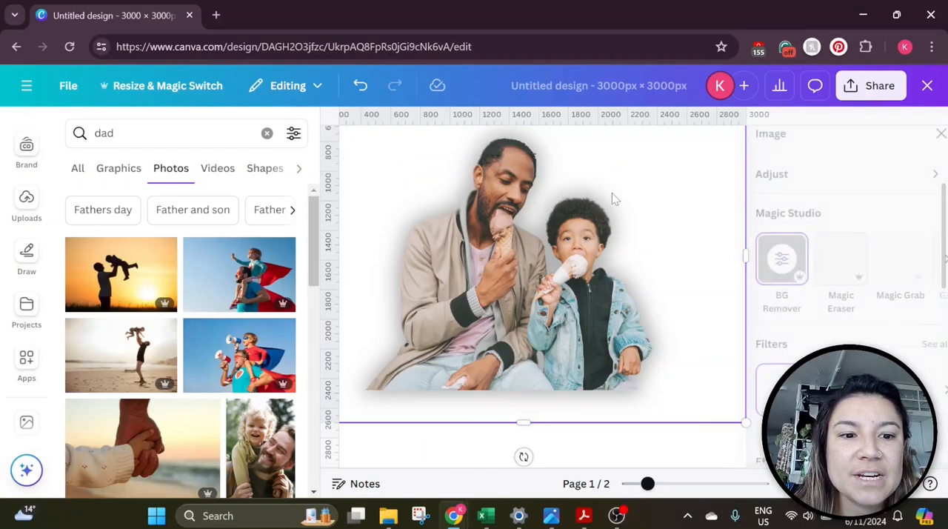
{"action": "scroll", "coordinate": [826, 278], "scroll_direction": "down", "scroll_amount": 1}
{"action": "scroll", "coordinate": [822, 274], "scroll_direction": "down", "scroll_amount": 3}
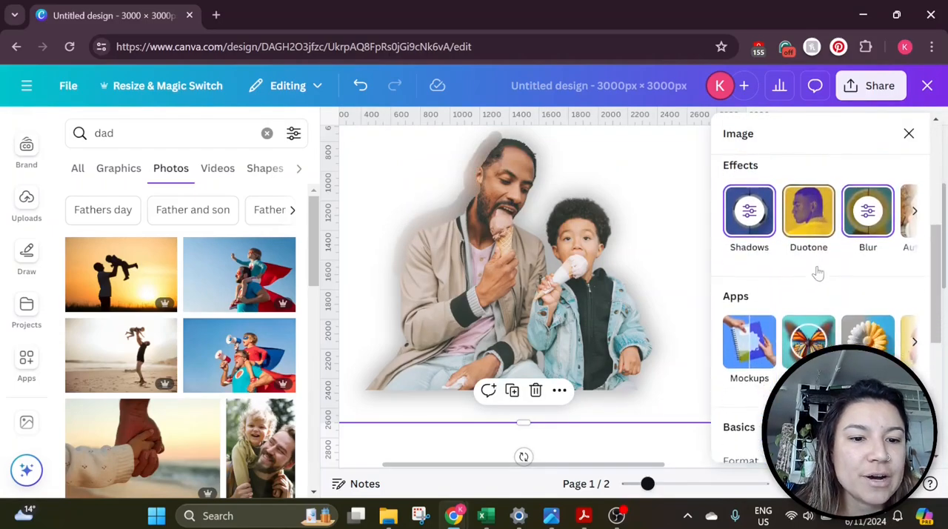
{"action": "left_click", "coordinate": [749, 215]}
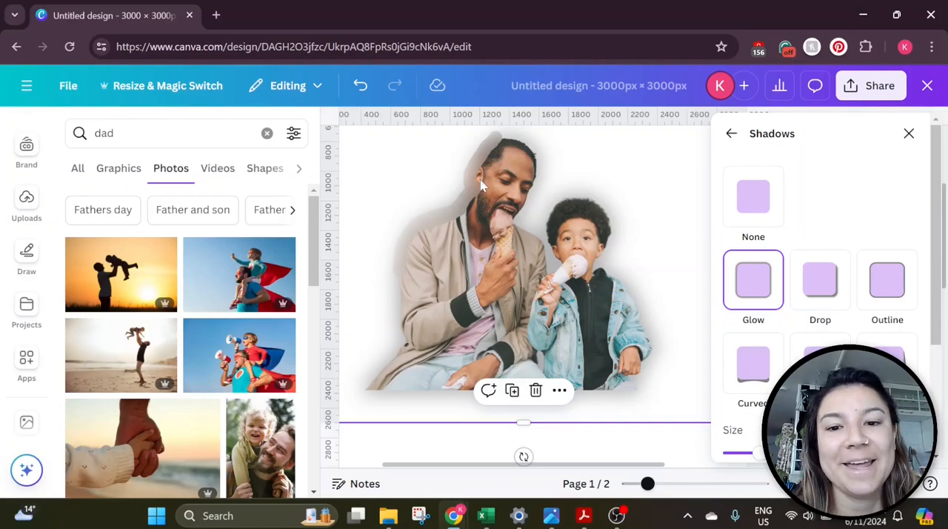
{"action": "left_click", "coordinate": [758, 203]}
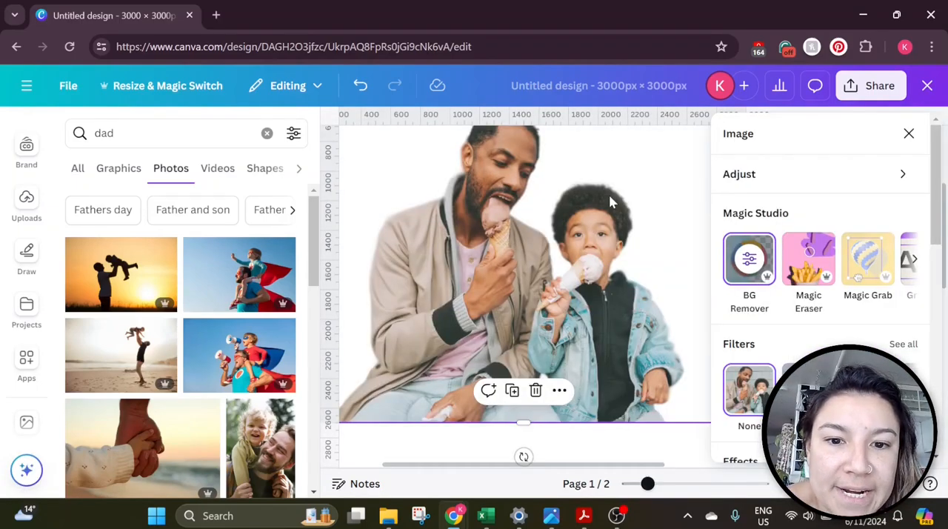
{"action": "scroll", "coordinate": [625, 388], "scroll_direction": "up", "scroll_amount": 1}
{"action": "scroll", "coordinate": [626, 373], "scroll_direction": "down", "scroll_amount": 1}
{"action": "left_click", "coordinate": [908, 133]}
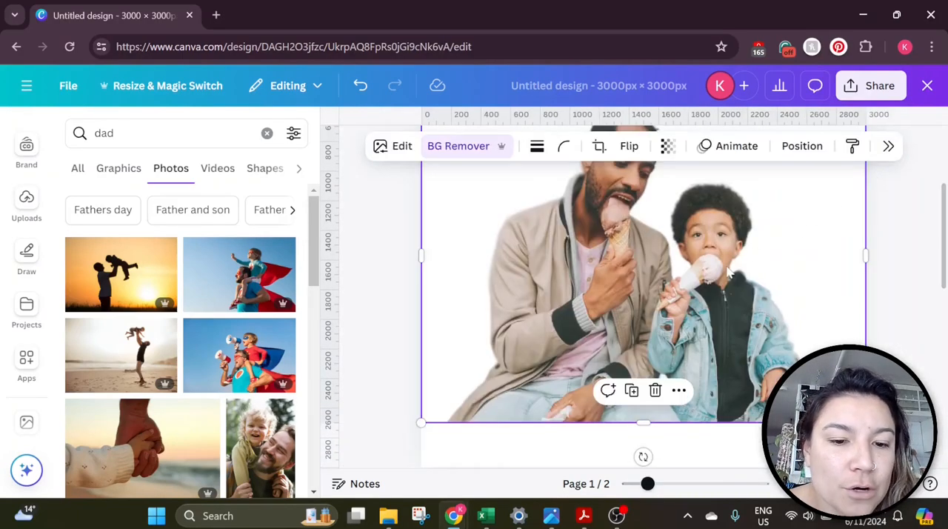
Reapply the Glow shadow to the photo, set its blur amount to 53 and increase its size
{"action": "scroll", "coordinate": [735, 270], "scroll_direction": "down", "scroll_amount": 2}
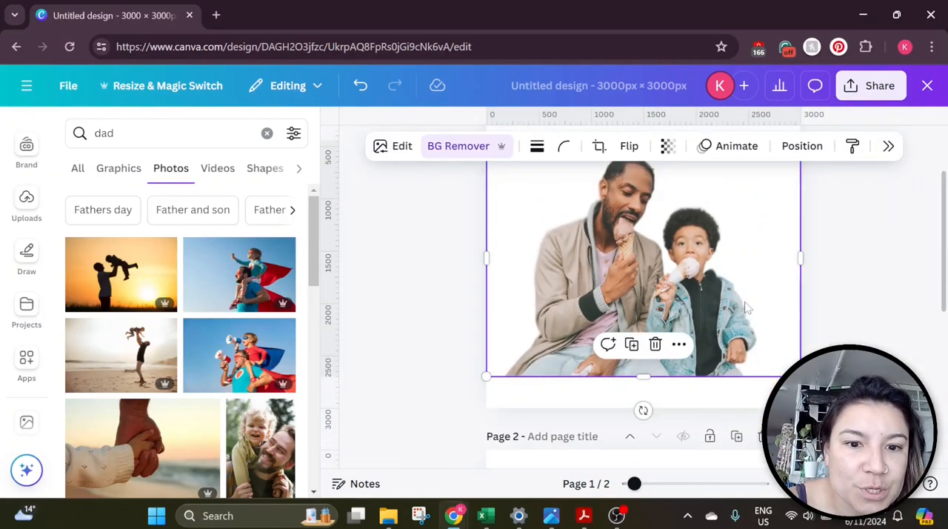
{"action": "scroll", "coordinate": [747, 308], "scroll_direction": "up", "scroll_amount": 1}
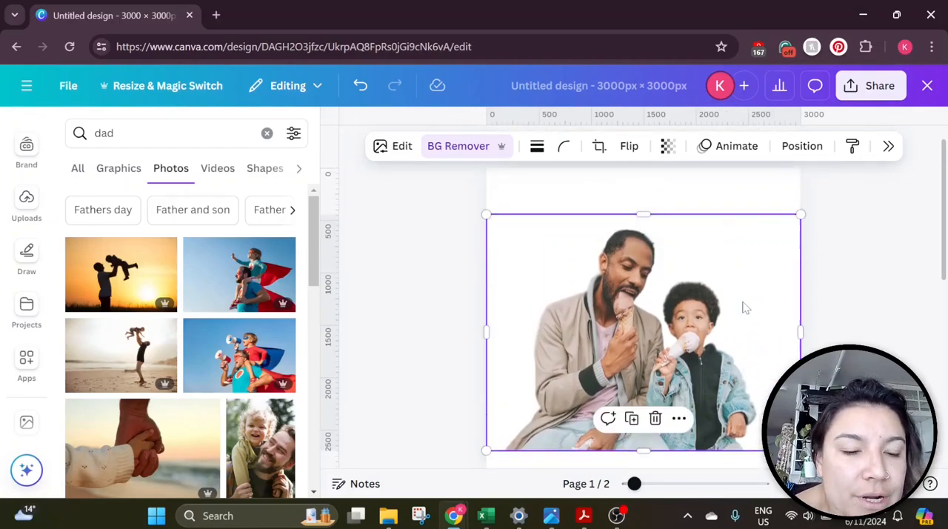
{"action": "scroll", "coordinate": [744, 308], "scroll_direction": "down", "scroll_amount": 1}
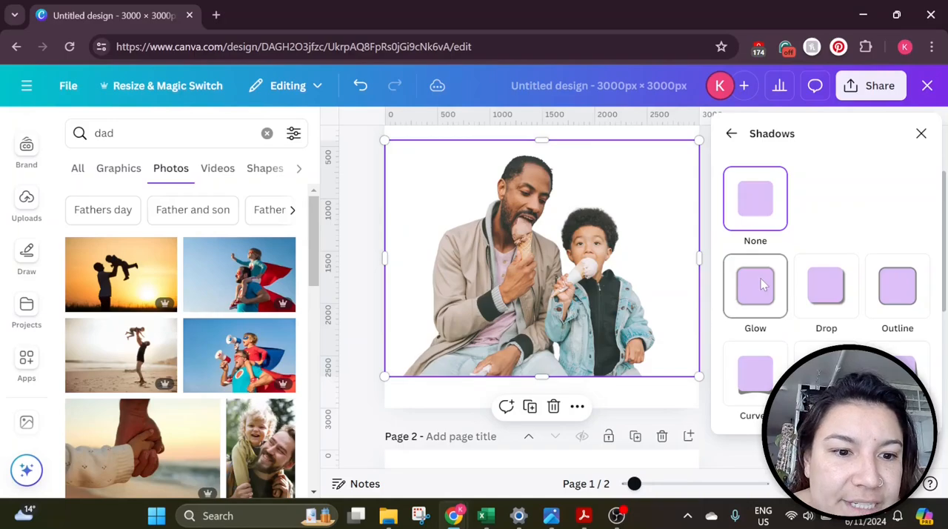
{"action": "left_click", "coordinate": [761, 286]}
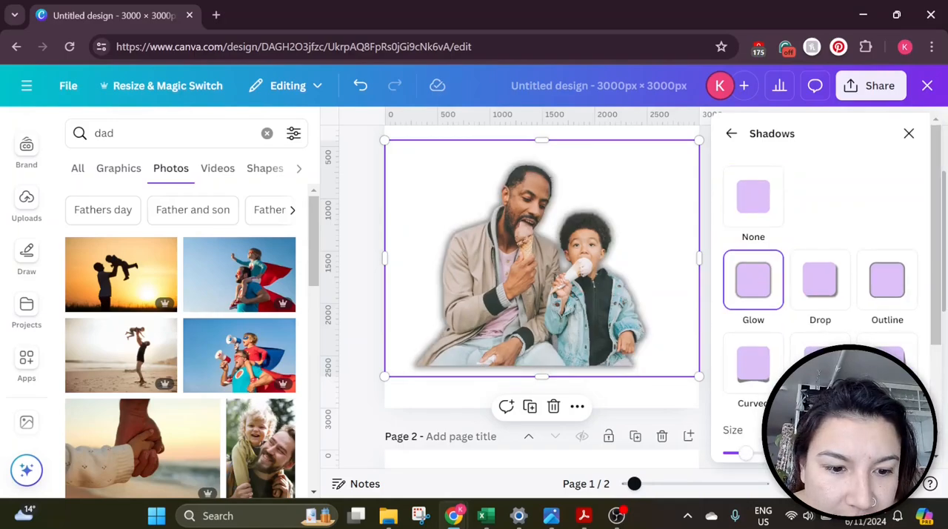
{"action": "scroll", "coordinate": [770, 380], "scroll_direction": "down", "scroll_amount": 1}
{"action": "scroll", "coordinate": [822, 303], "scroll_direction": "down", "scroll_amount": 1}
{"action": "left_click_drag", "start_coordinate": [769, 435], "coordinate": [748, 462]}
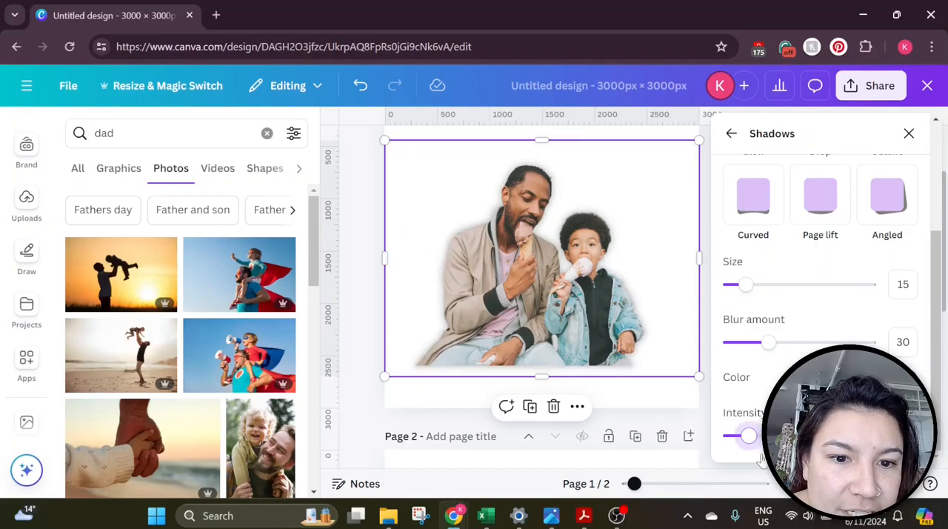
{"action": "left_click", "coordinate": [761, 453]}
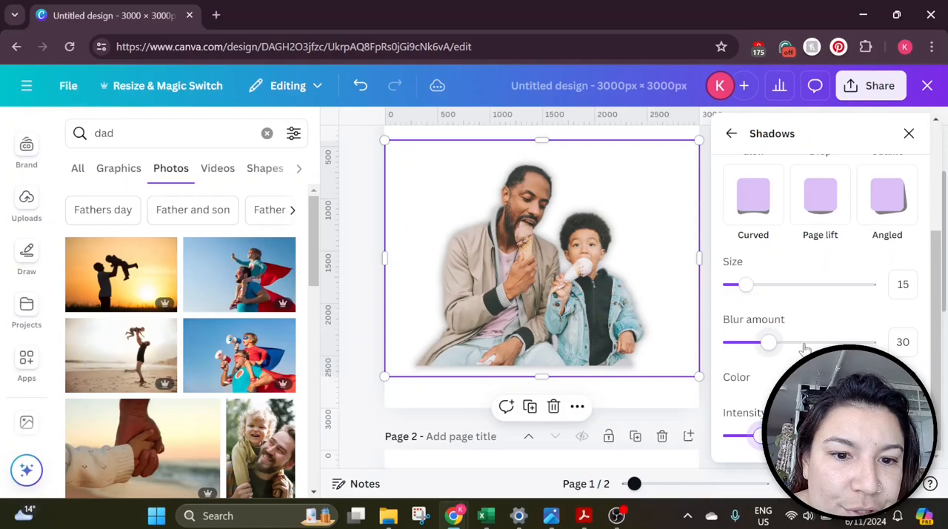
{"action": "left_click", "coordinate": [804, 343]}
{"action": "left_click", "coordinate": [776, 285]}
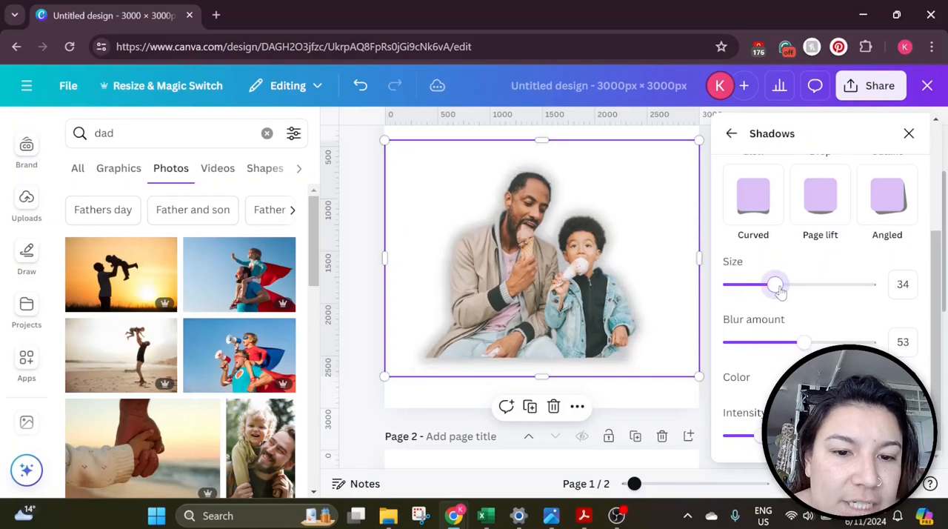
{"action": "left_click", "coordinate": [853, 288]}
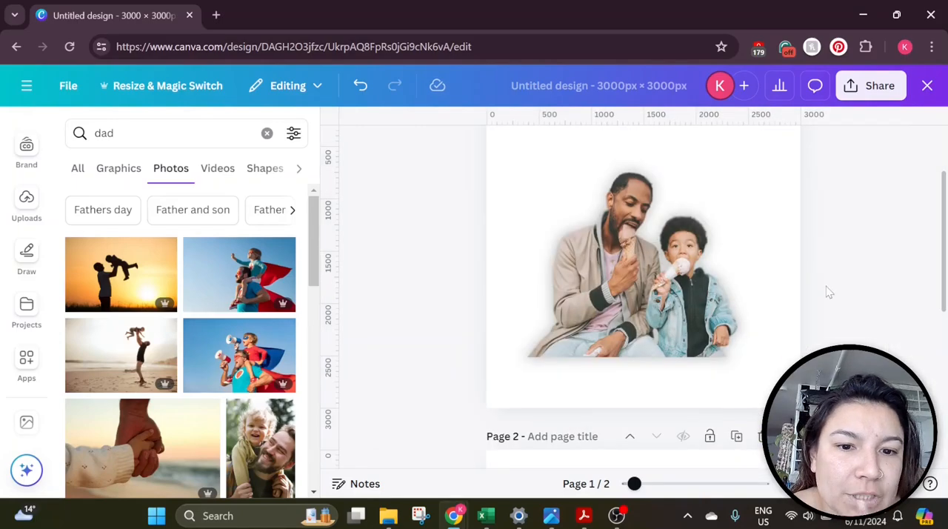
{"action": "left_click", "coordinate": [714, 292]}
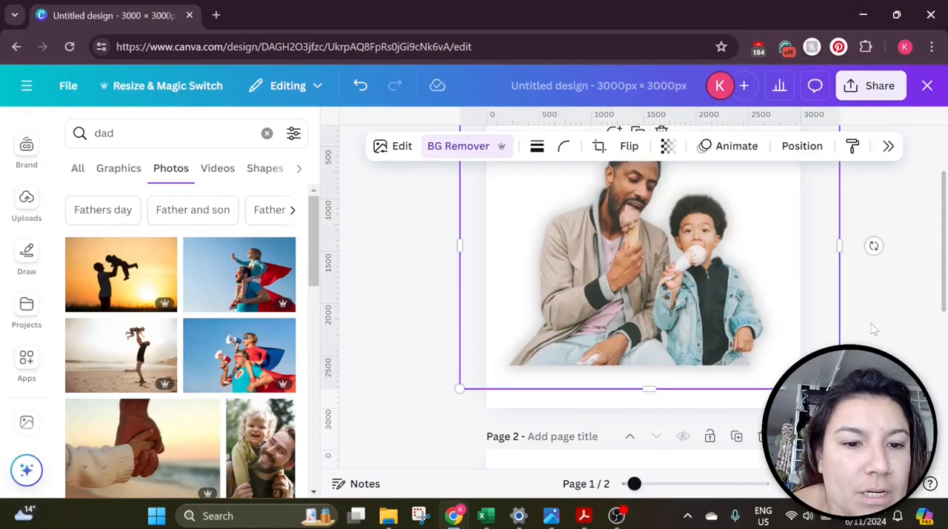
{"action": "left_click", "coordinate": [871, 331]}
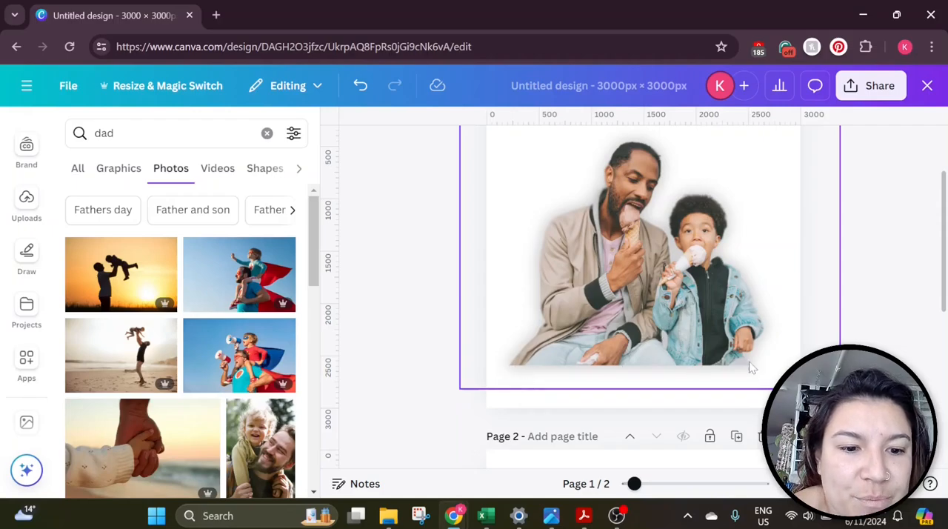
Brush blur at the photo's lower-left corner and leave the Blur panel
{"action": "scroll", "coordinate": [578, 356], "scroll_direction": "up", "scroll_amount": 1}
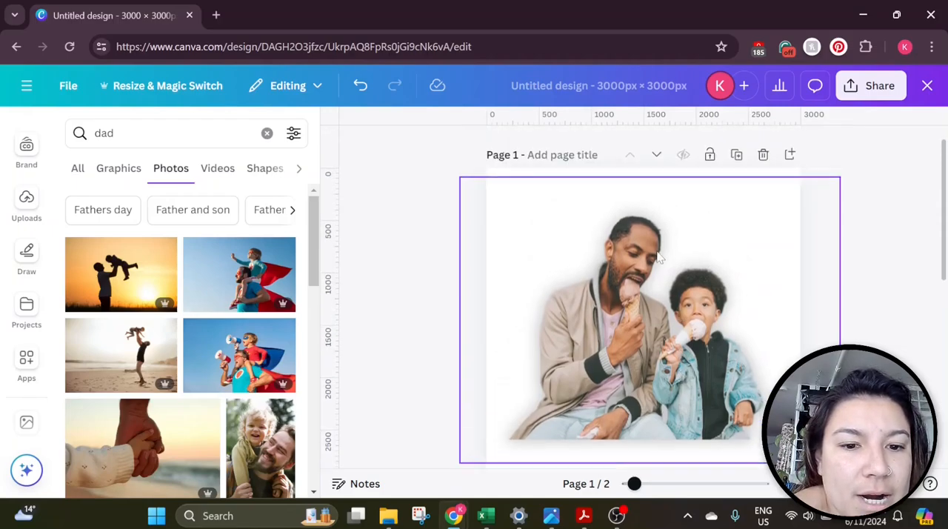
{"action": "scroll", "coordinate": [637, 296], "scroll_direction": "down", "scroll_amount": 1}
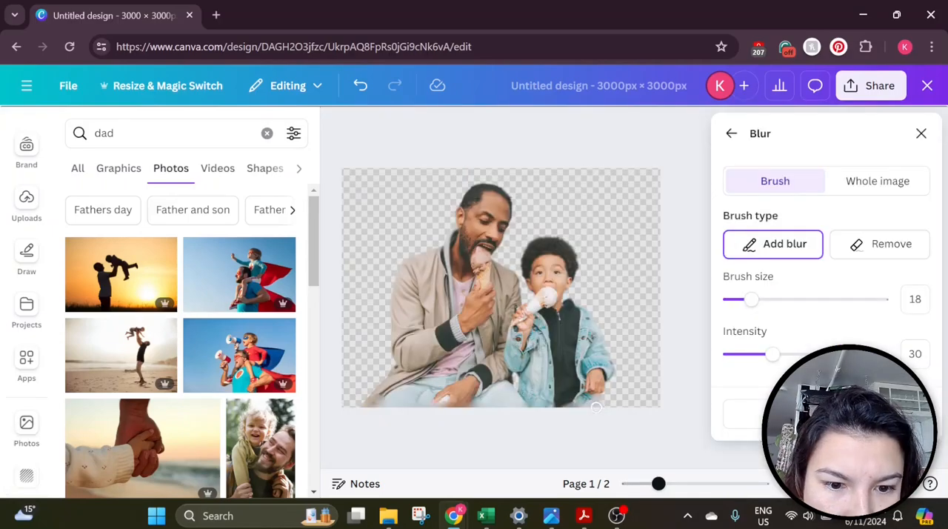
{"action": "mouse_move", "coordinate": [366, 404]}
{"action": "left_mouse_down"}
{"action": "mouse_move", "coordinate": [389, 387]}
{"action": "mouse_move", "coordinate": [370, 403]}
{"action": "left_mouse_up"}
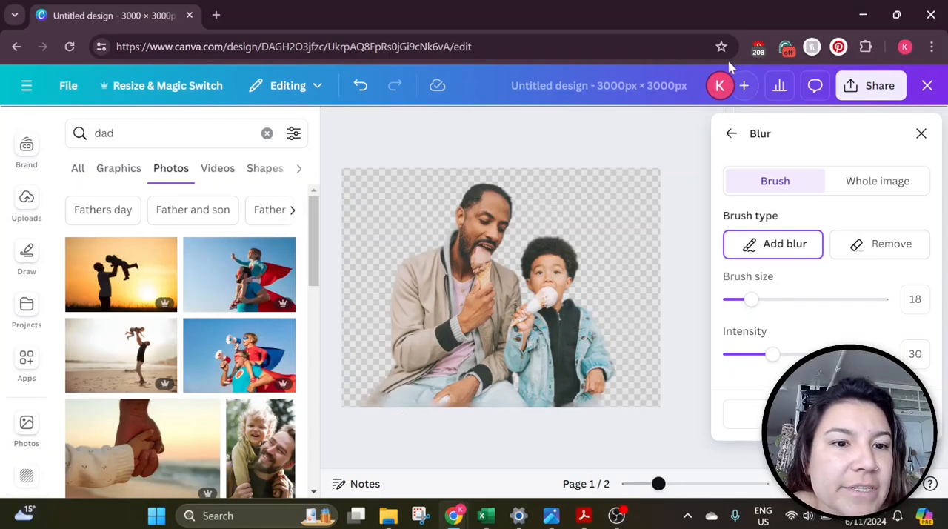
{"action": "left_click", "coordinate": [731, 133]}
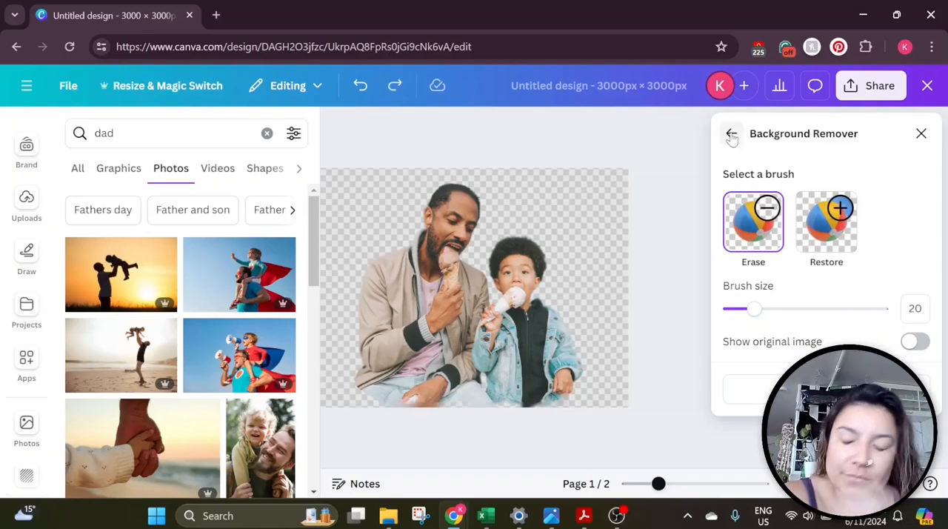
Remove blur along the bottom edge of the photo with the Remove brush at size 25
{"action": "left_click", "coordinate": [731, 135]}
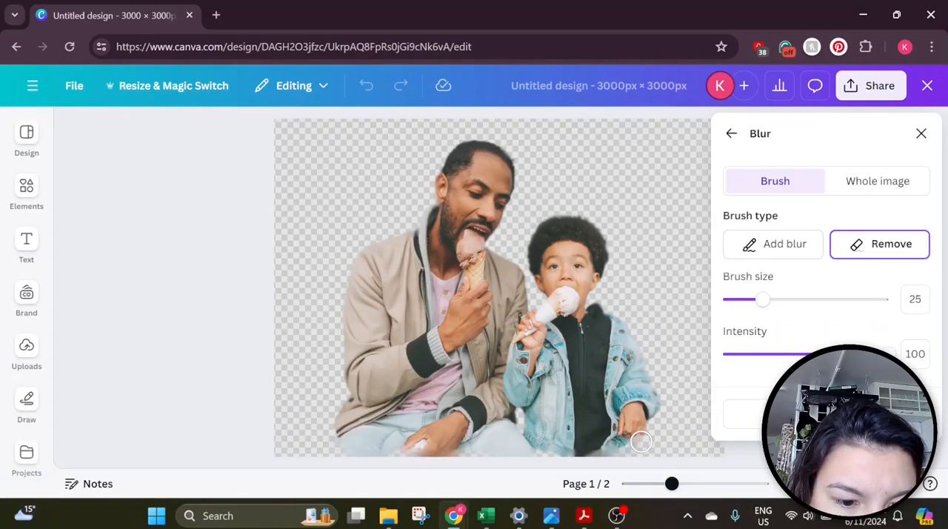
{"action": "mouse_move", "coordinate": [601, 451]}
{"action": "left_mouse_down"}
{"action": "mouse_move", "coordinate": [528, 445]}
{"action": "mouse_move", "coordinate": [620, 458]}
{"action": "left_mouse_up"}
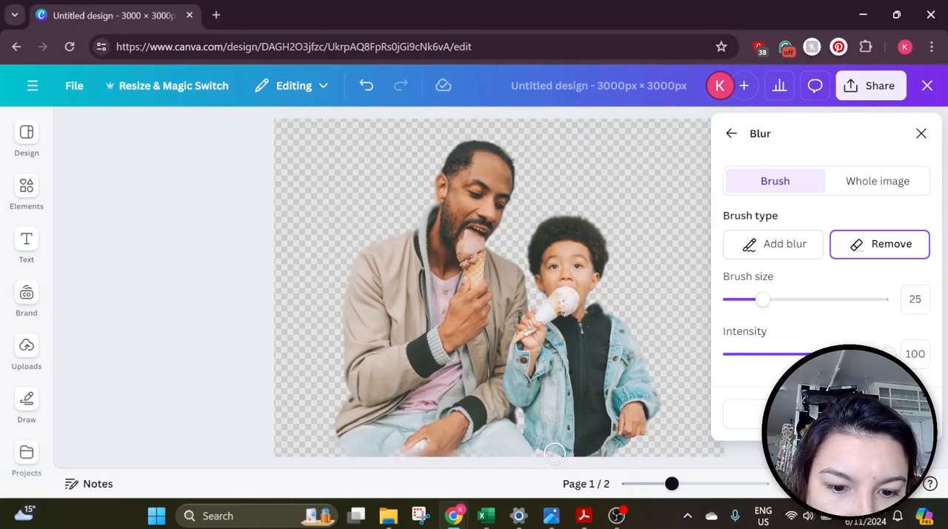
{"action": "mouse_move", "coordinate": [330, 437]}
{"action": "left_mouse_down"}
{"action": "mouse_move", "coordinate": [359, 453]}
{"action": "mouse_move", "coordinate": [518, 450]}
{"action": "left_mouse_up"}
{"action": "left_click_drag", "start_coordinate": [377, 444], "coordinate": [572, 448]}
{"action": "mouse_move", "coordinate": [629, 445]}
{"action": "left_mouse_down"}
{"action": "mouse_move", "coordinate": [640, 437]}
{"action": "mouse_move", "coordinate": [525, 446]}
{"action": "mouse_move", "coordinate": [378, 439]}
{"action": "left_mouse_up"}
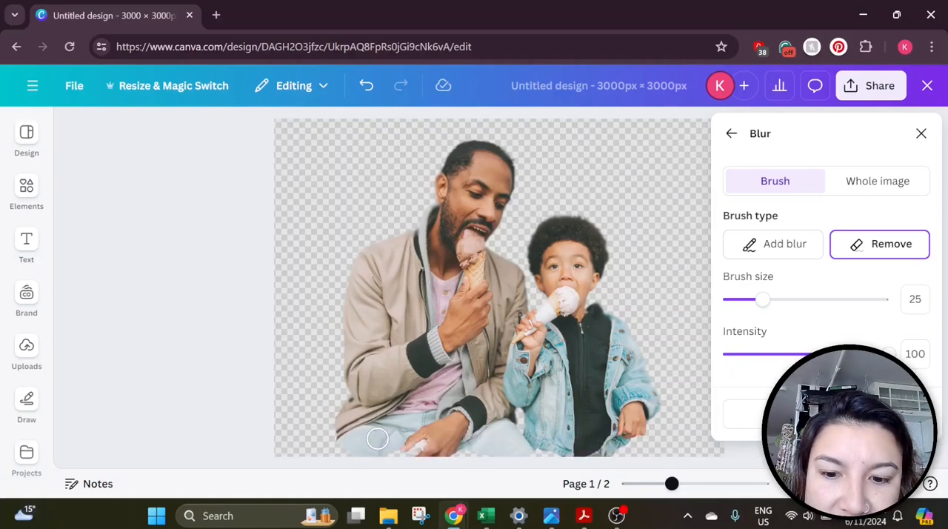
Add blur along the bottom edge with brush size 13 and intensity 5, then go back
{"action": "left_click", "coordinate": [740, 354]}
{"action": "left_click", "coordinate": [763, 250]}
{"action": "left_click_drag", "start_coordinate": [740, 362], "coordinate": [731, 361]}
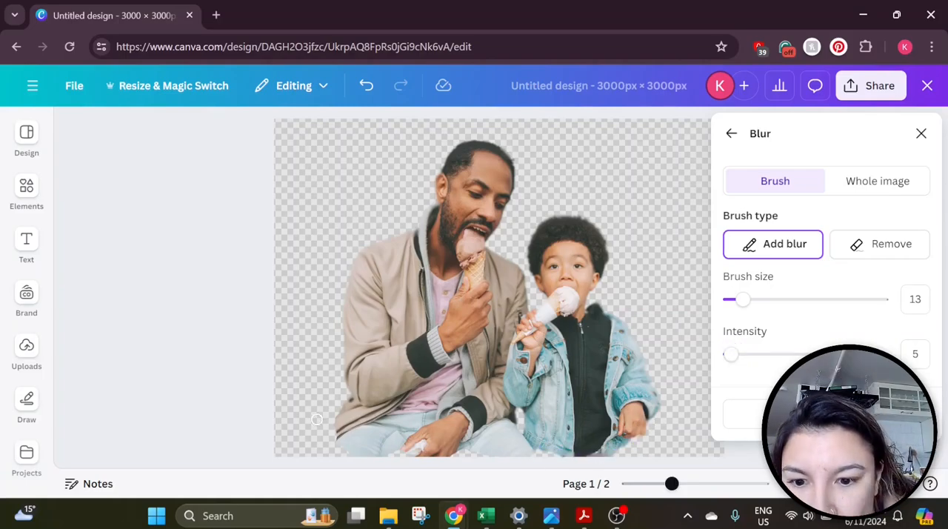
{"action": "mouse_move", "coordinate": [443, 453]}
{"action": "left_mouse_down"}
{"action": "mouse_move", "coordinate": [511, 453]}
{"action": "mouse_move", "coordinate": [422, 453]}
{"action": "mouse_move", "coordinate": [463, 453]}
{"action": "left_mouse_up"}
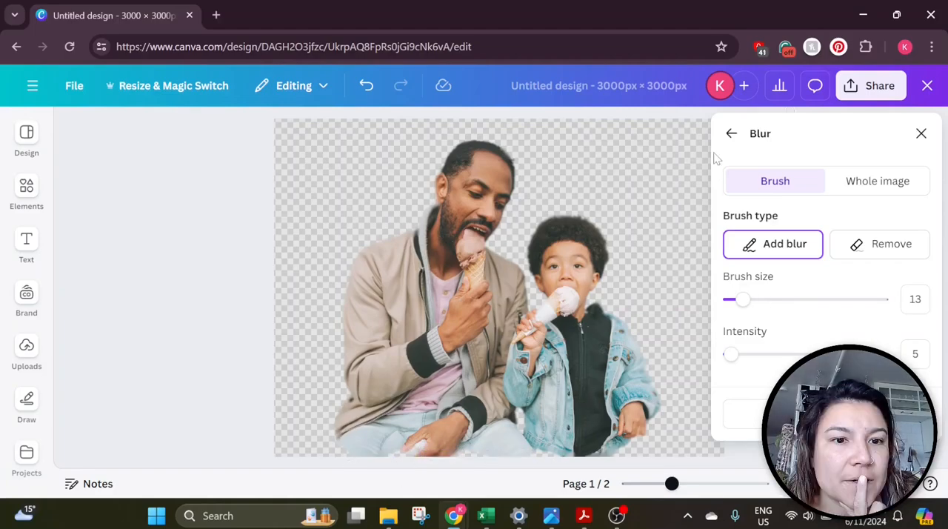
{"action": "left_click", "coordinate": [731, 133]}
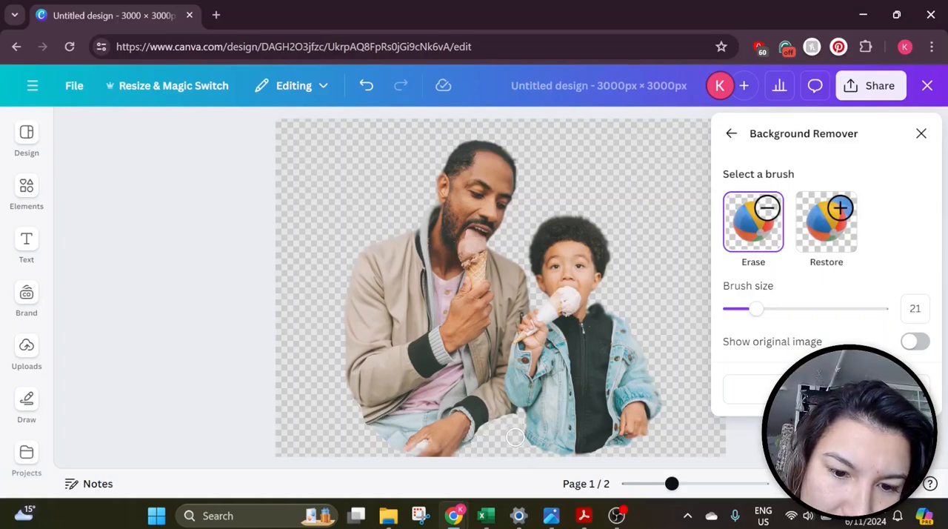
Erase leftover background near the bottom of the photo with the Erase brush at size 14, switching with Restore
{"action": "left_click", "coordinate": [826, 223]}
{"action": "mouse_move", "coordinate": [526, 428]}
{"action": "left_mouse_down"}
{"action": "mouse_move", "coordinate": [511, 415]}
{"action": "mouse_move", "coordinate": [471, 426]}
{"action": "mouse_move", "coordinate": [522, 420]}
{"action": "left_mouse_up"}
{"action": "left_click", "coordinate": [753, 222]}
{"action": "left_click_drag", "start_coordinate": [756, 309], "coordinate": [741, 308]}
{"action": "left_click_drag", "start_coordinate": [522, 412], "coordinate": [504, 425]}
{"action": "left_click", "coordinate": [826, 222]}
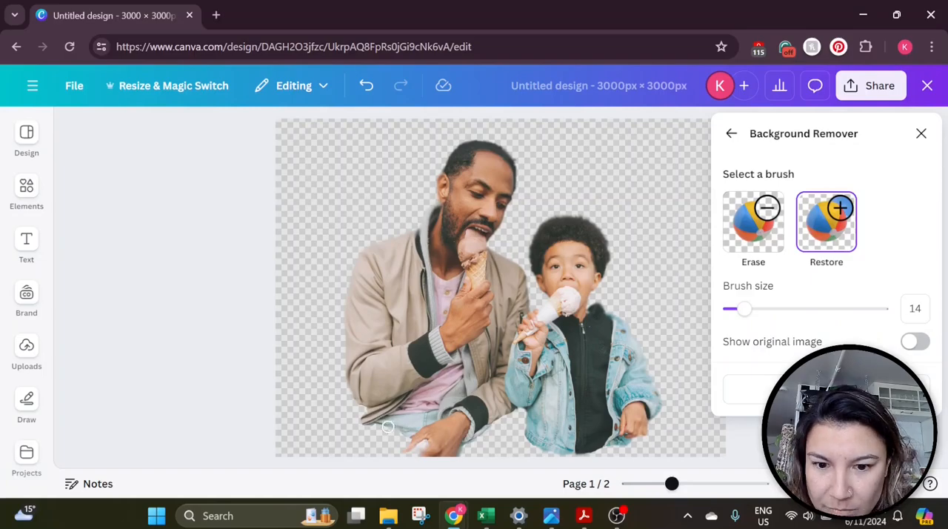
{"action": "left_click", "coordinate": [753, 223]}
{"action": "mouse_move", "coordinate": [387, 433]}
{"action": "left_mouse_down"}
{"action": "mouse_move", "coordinate": [370, 457]}
{"action": "mouse_move", "coordinate": [400, 451]}
{"action": "left_mouse_up"}
{"action": "left_click", "coordinate": [826, 222]}
{"action": "left_click", "coordinate": [753, 222]}
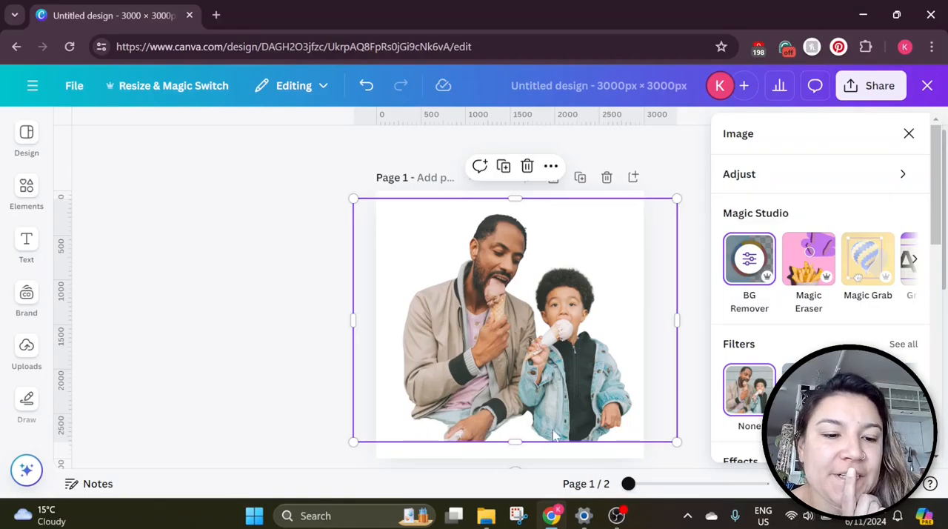
Apply Magic Expand to the photo and choose one of the expanded versions
{"action": "left_click", "coordinate": [911, 264]}
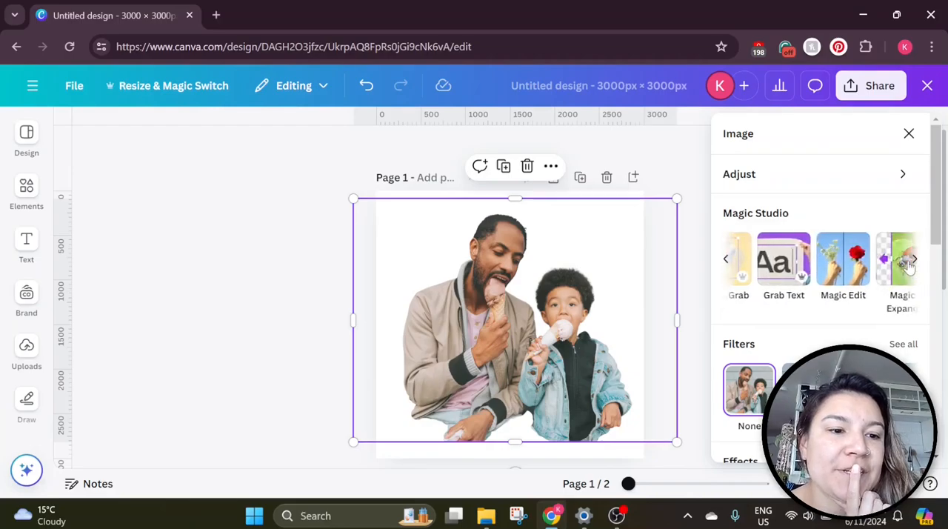
{"action": "left_click", "coordinate": [894, 263]}
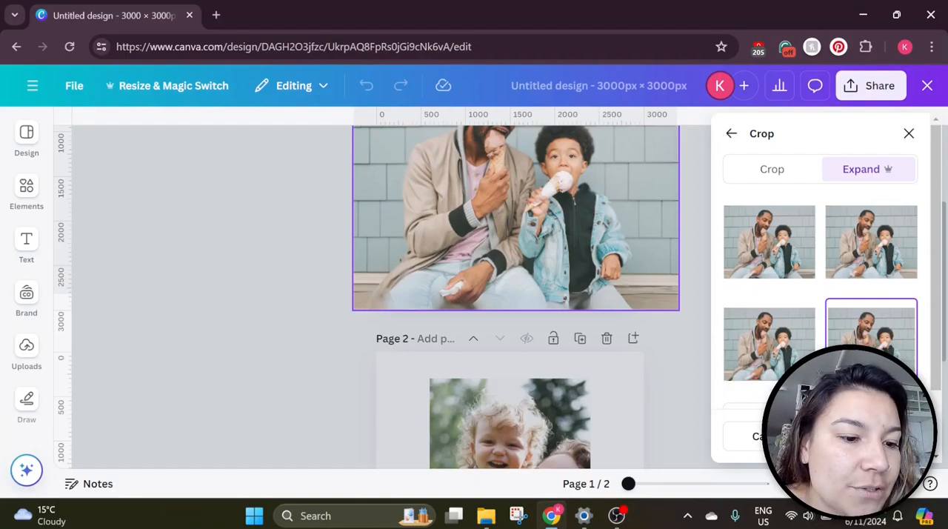
{"action": "left_click", "coordinate": [870, 436]}
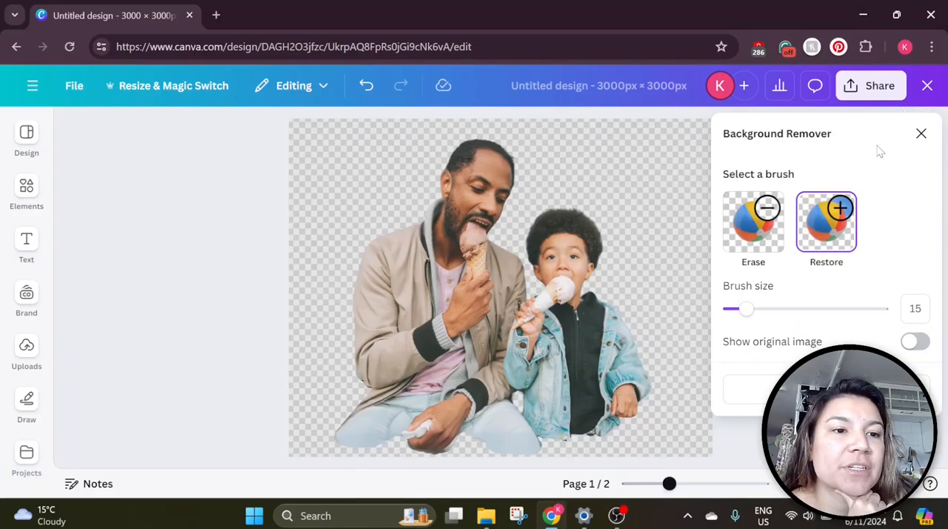
Brush blur along the photo's bottom edge at brush size 13 and intensity 5
{"action": "left_click", "coordinate": [920, 133]}
{"action": "mouse_move", "coordinate": [540, 447]}
{"action": "left_mouse_down"}
{"action": "mouse_move", "coordinate": [502, 453]}
{"action": "mouse_move", "coordinate": [468, 435]}
{"action": "mouse_move", "coordinate": [433, 451]}
{"action": "mouse_move", "coordinate": [396, 438]}
{"action": "left_mouse_up"}
{"action": "left_click_drag", "start_coordinate": [362, 384], "coordinate": [328, 443]}
{"action": "mouse_move", "coordinate": [539, 441]}
{"action": "left_mouse_down"}
{"action": "mouse_move", "coordinate": [515, 463]}
{"action": "mouse_move", "coordinate": [540, 445]}
{"action": "left_mouse_up"}
{"action": "mouse_move", "coordinate": [470, 442]}
{"action": "left_mouse_down"}
{"action": "mouse_move", "coordinate": [486, 445]}
{"action": "mouse_move", "coordinate": [455, 450]}
{"action": "left_mouse_up"}
{"action": "mouse_move", "coordinate": [470, 441]}
{"action": "left_mouse_down"}
{"action": "mouse_move", "coordinate": [516, 451]}
{"action": "mouse_move", "coordinate": [575, 442]}
{"action": "left_mouse_up"}
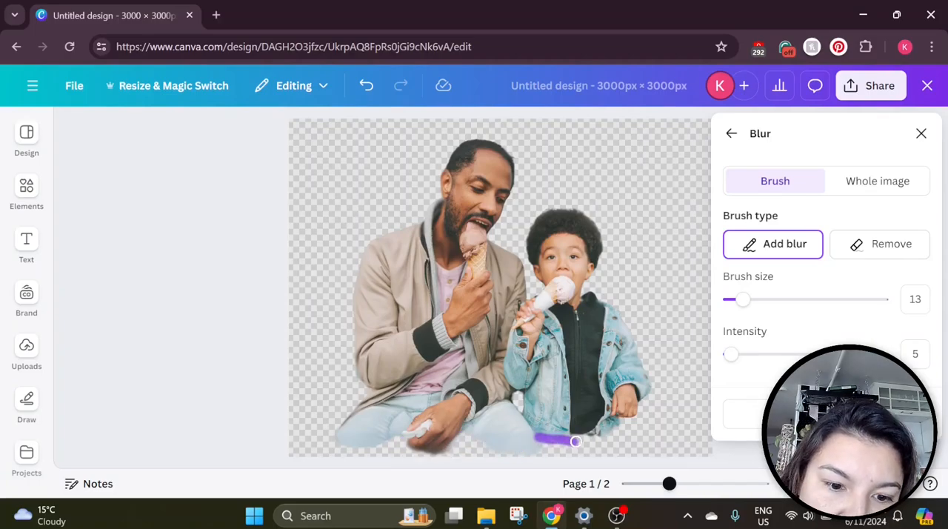
{"action": "left_click_drag", "start_coordinate": [592, 436], "coordinate": [619, 430]}
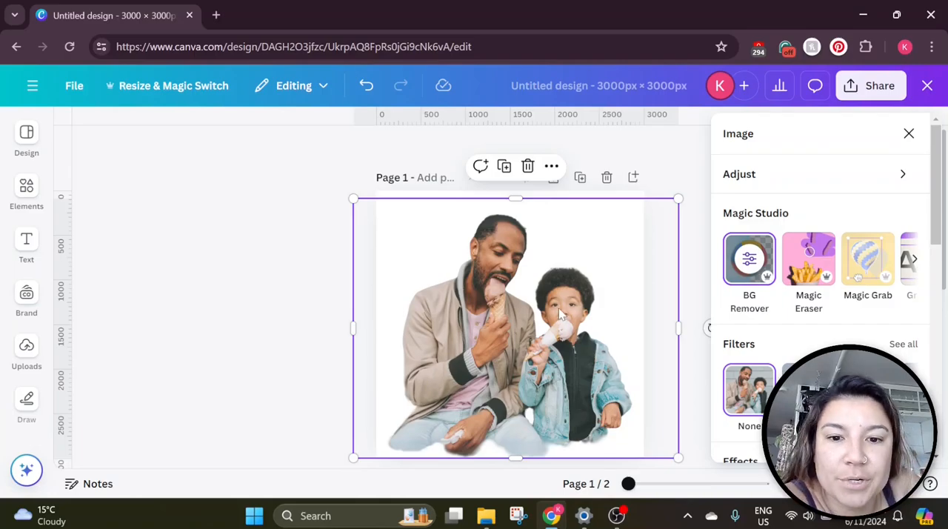
Apply the Glow shadow to the photo and increase its size
{"action": "scroll", "coordinate": [789, 328], "scroll_direction": "down", "scroll_amount": 3}
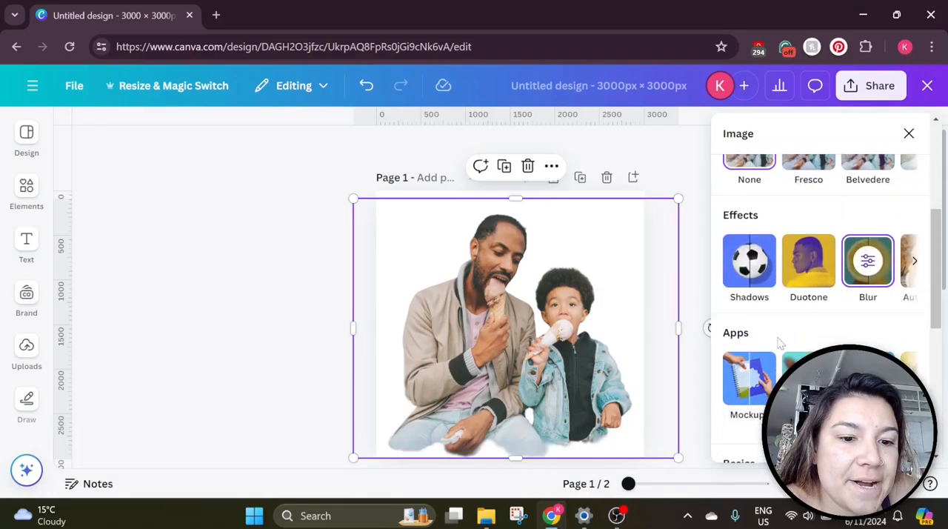
{"action": "left_click", "coordinate": [746, 288]}
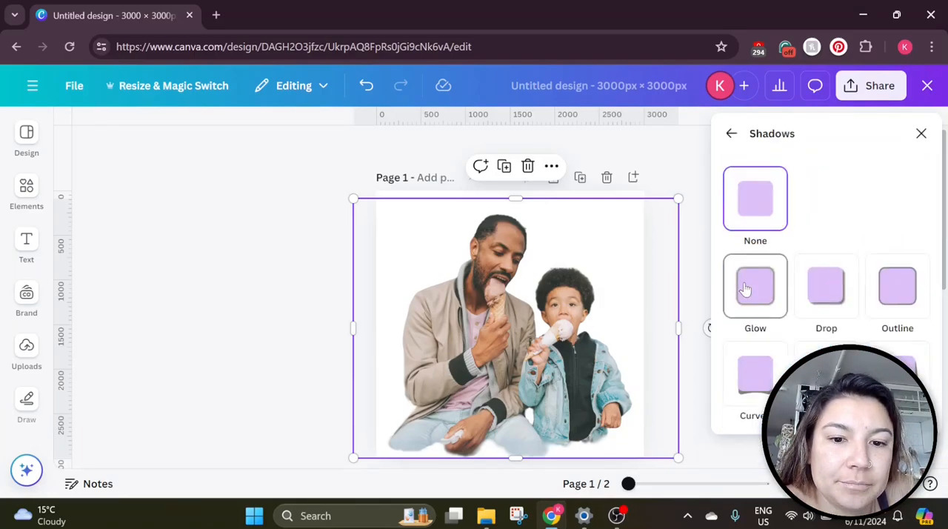
{"action": "left_click", "coordinate": [746, 289]}
{"action": "left_click_drag", "start_coordinate": [772, 283], "coordinate": [830, 283]}
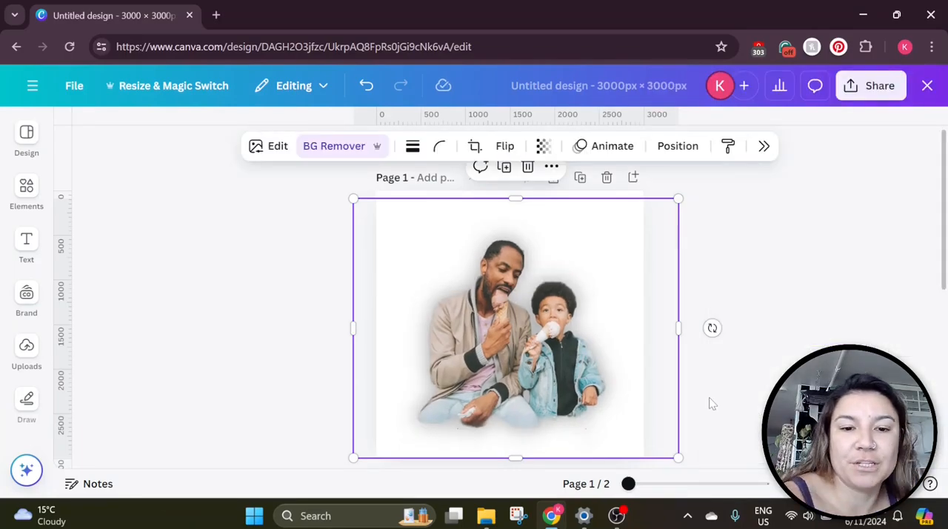
Reposition the father-and-son photo slightly higher on the first page
{"action": "left_click", "coordinate": [708, 401]}
{"action": "left_click_drag", "start_coordinate": [532, 354], "coordinate": [534, 331]}
{"action": "left_click", "coordinate": [716, 330]}
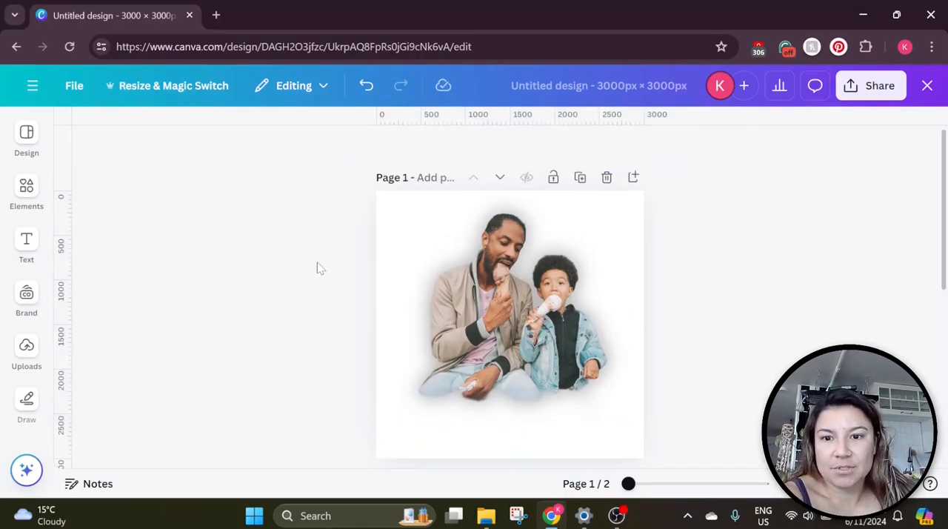
{"action": "left_click", "coordinate": [373, 240]}
{"action": "left_click_drag", "start_coordinate": [355, 226], "coordinate": [438, 252]}
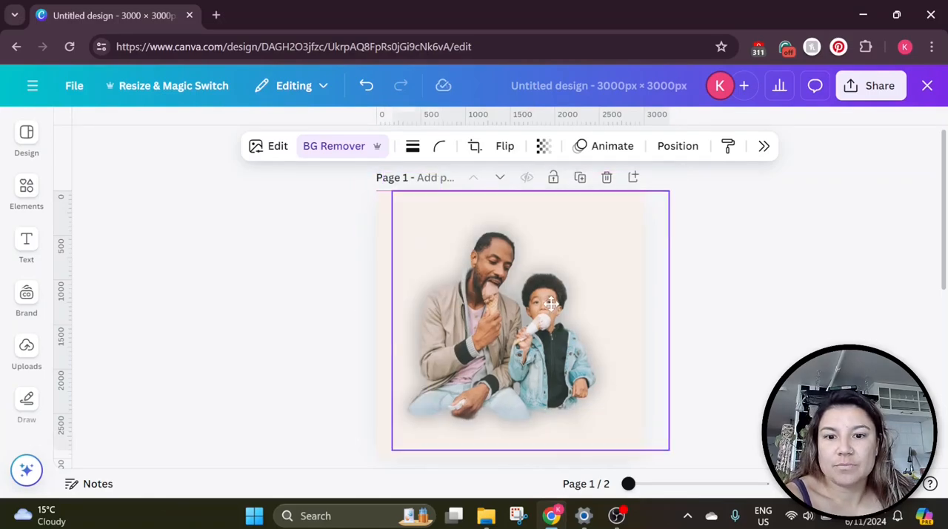
{"action": "left_click_drag", "start_coordinate": [550, 303], "coordinate": [550, 305]}
{"action": "left_click", "coordinate": [705, 305]}
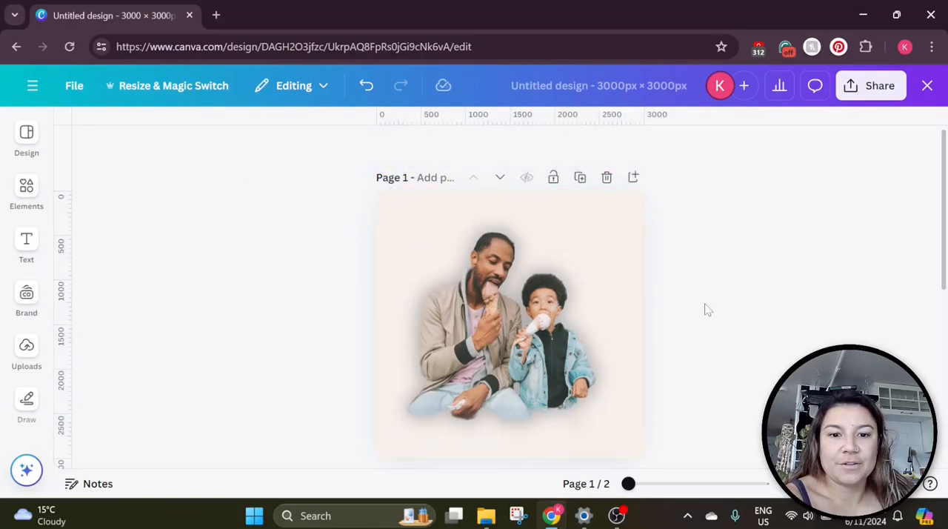
{"action": "left_click", "coordinate": [753, 323]}
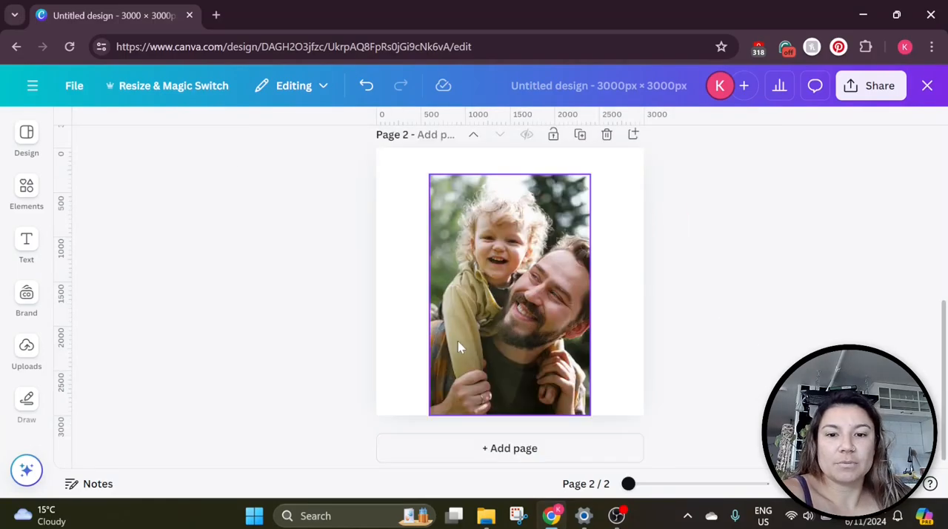
{"action": "left_click_drag", "start_coordinate": [459, 340], "coordinate": [460, 331]}
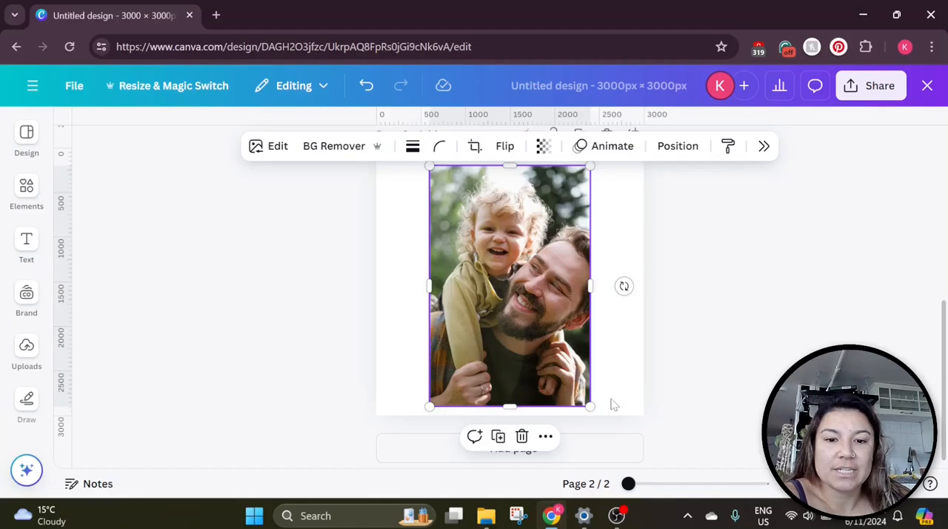
Move the background-removed photo on page 2 slightly upward on the page
{"action": "scroll", "coordinate": [581, 342], "scroll_direction": "up", "scroll_amount": 1}
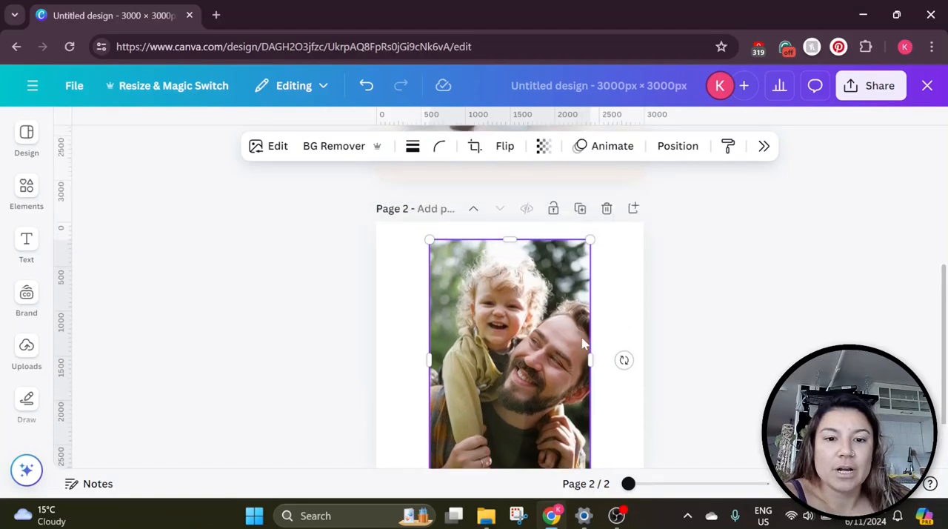
{"action": "scroll", "coordinate": [566, 316], "scroll_direction": "down", "scroll_amount": 1}
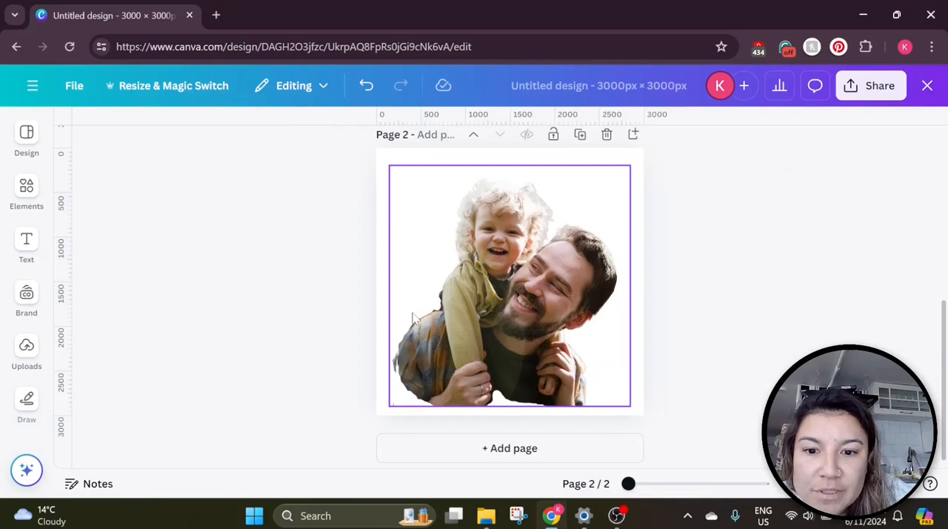
{"action": "left_click_drag", "start_coordinate": [511, 382], "coordinate": [512, 365]}
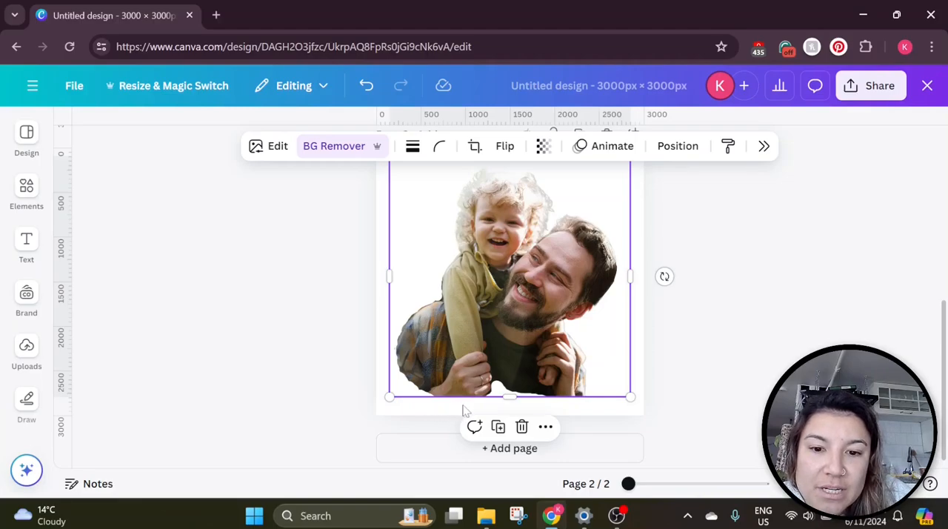
Open Background Remover on the page 2 photo and close it without changes
{"action": "left_click", "coordinate": [344, 146]}
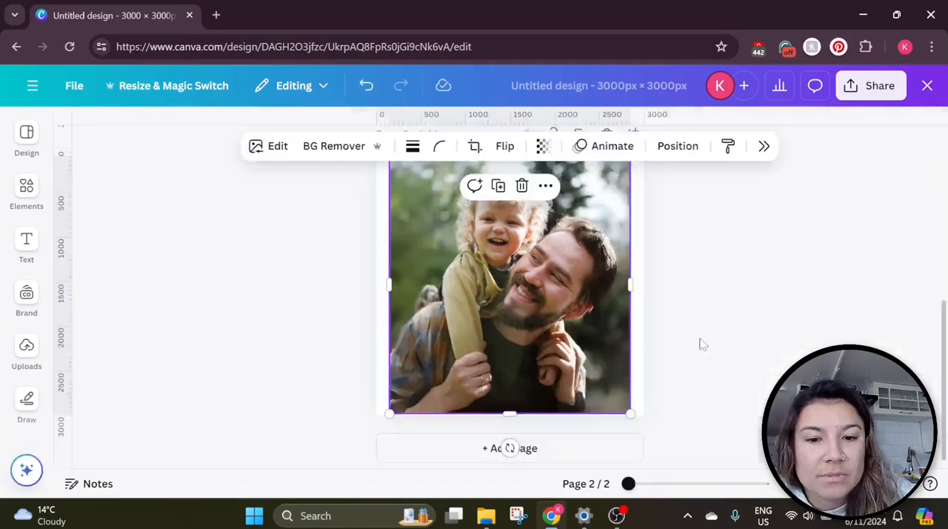
{"action": "left_click", "coordinate": [700, 339]}
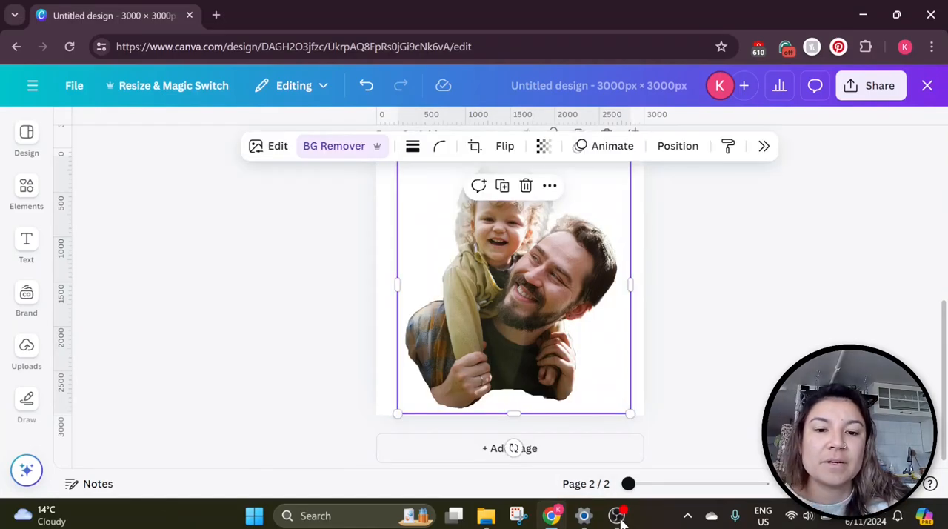
{"action": "left_click", "coordinate": [703, 401]}
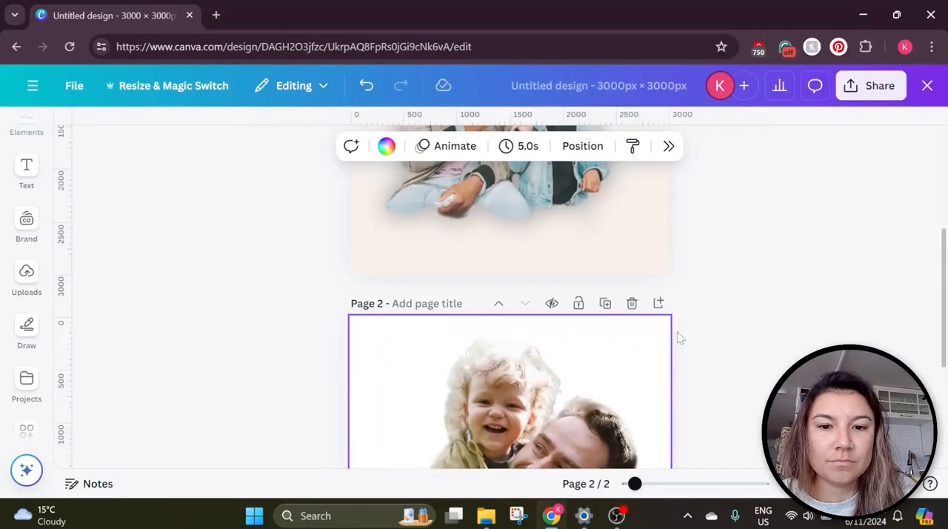
Redo the two most recently undone edits on the page 2 photo
{"action": "scroll", "coordinate": [677, 333], "scroll_direction": "down", "scroll_amount": 3}
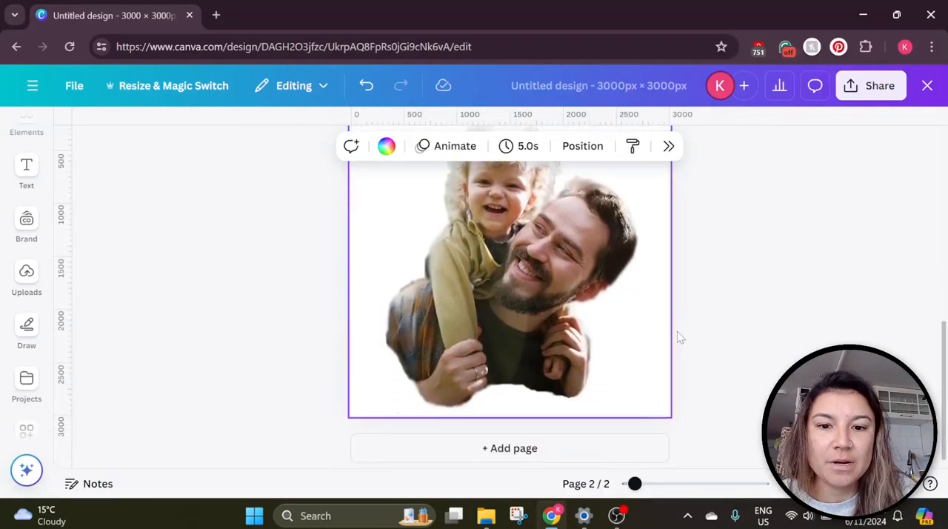
{"action": "scroll", "coordinate": [677, 331], "scroll_direction": "up", "scroll_amount": 1}
{"action": "scroll", "coordinate": [520, 301], "scroll_direction": "down", "scroll_amount": 1}
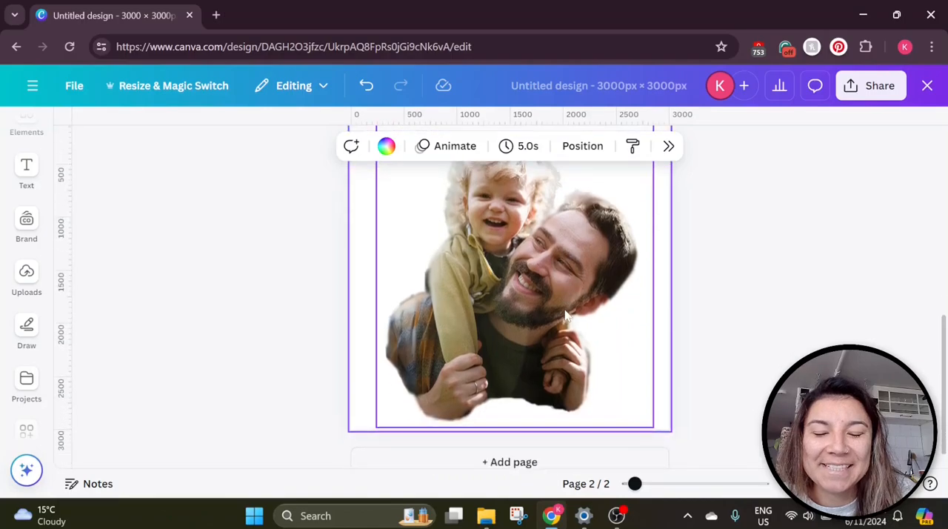
{"action": "scroll", "coordinate": [564, 315], "scroll_direction": "up", "scroll_amount": 1}
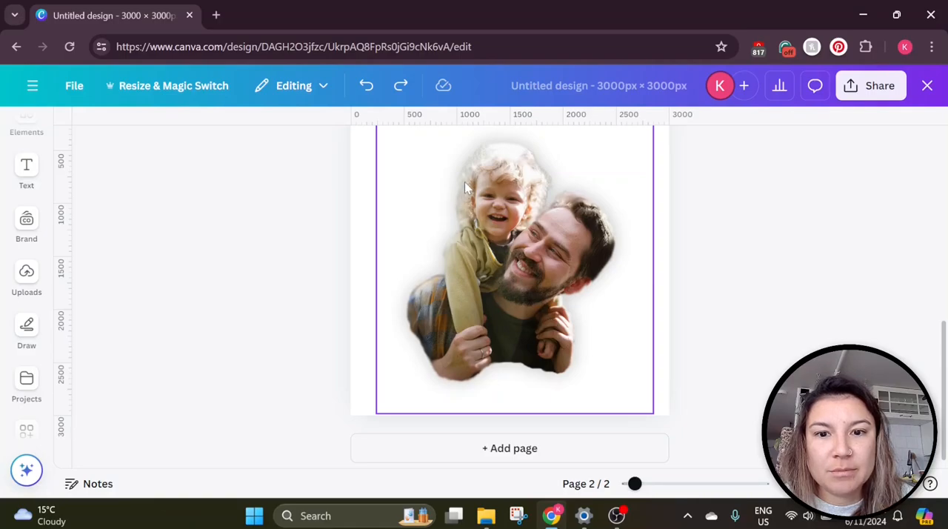
{"action": "scroll", "coordinate": [482, 296], "scroll_direction": "up", "scroll_amount": 2}
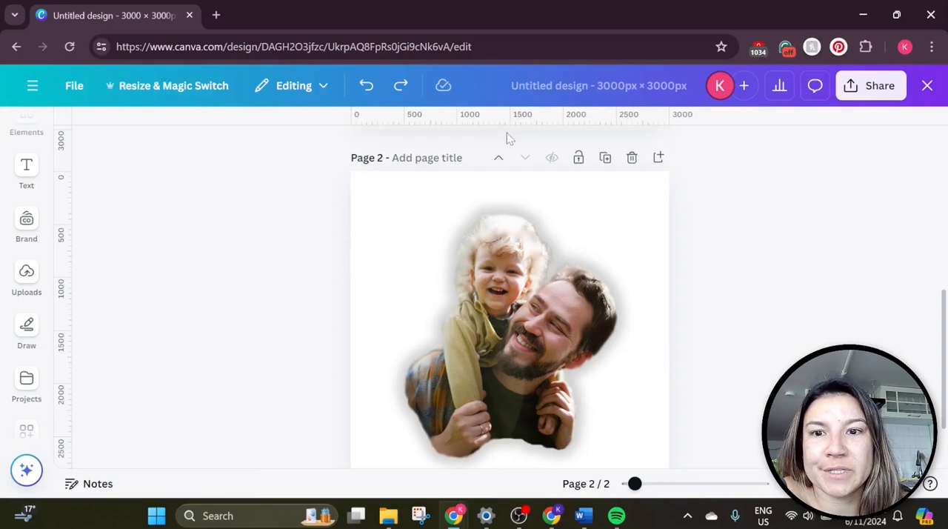
{"action": "left_click", "coordinate": [399, 86]}
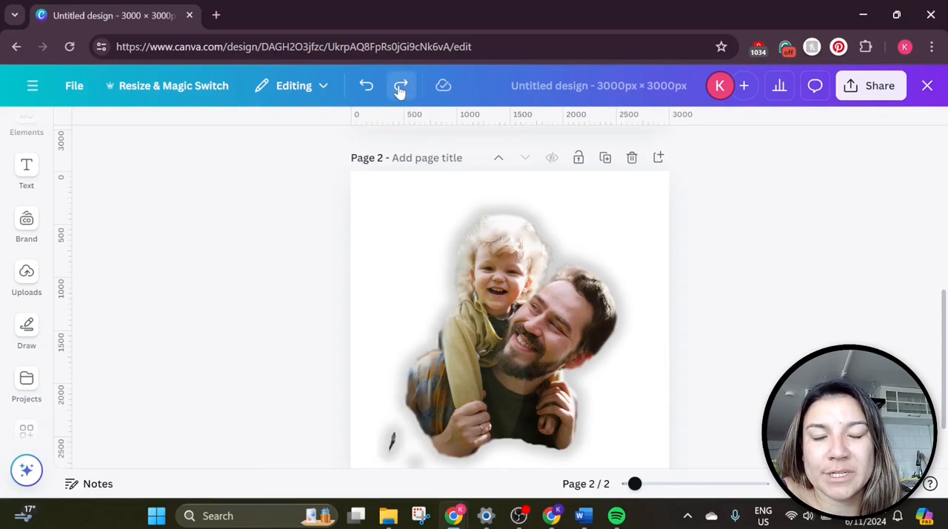
{"action": "left_click", "coordinate": [400, 85]}
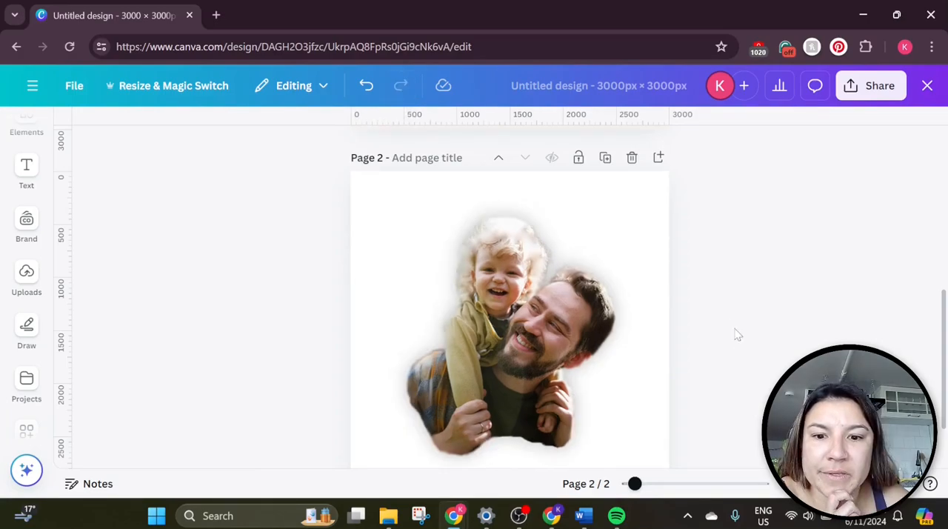